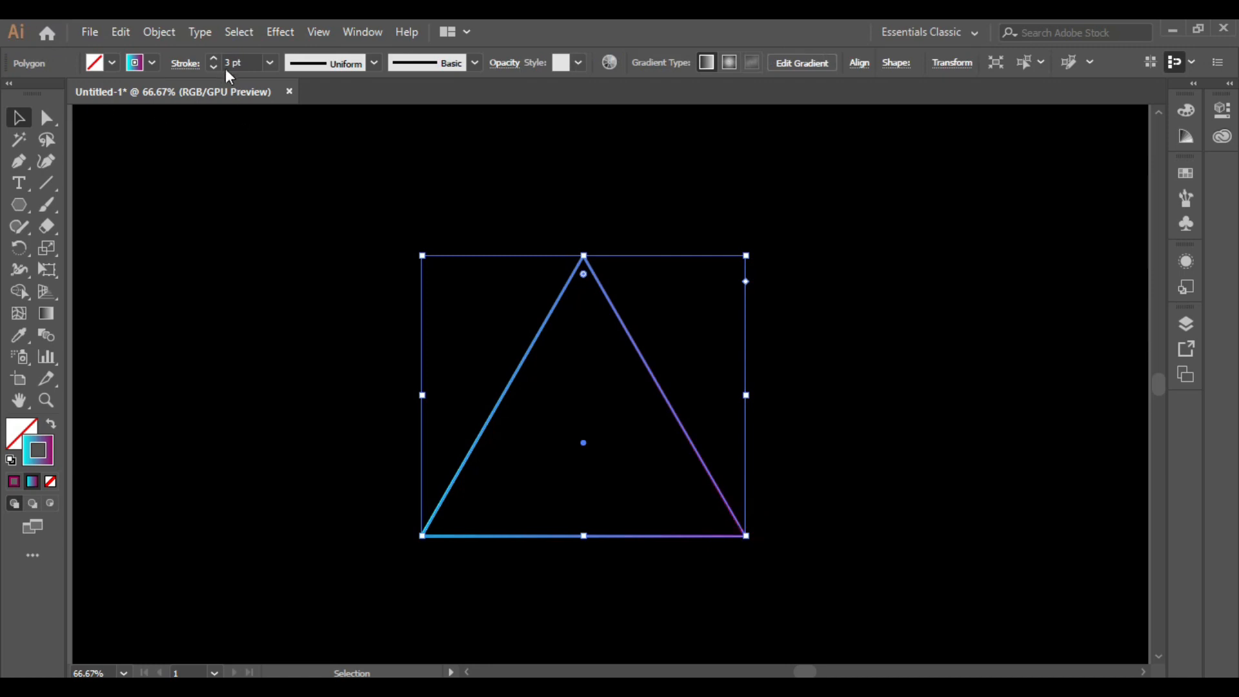
# - Set the triangle's stroke to 2 pt and begin a Transform effect with horizontal and vertical scale at 96%
pyautogui.click(213, 67)
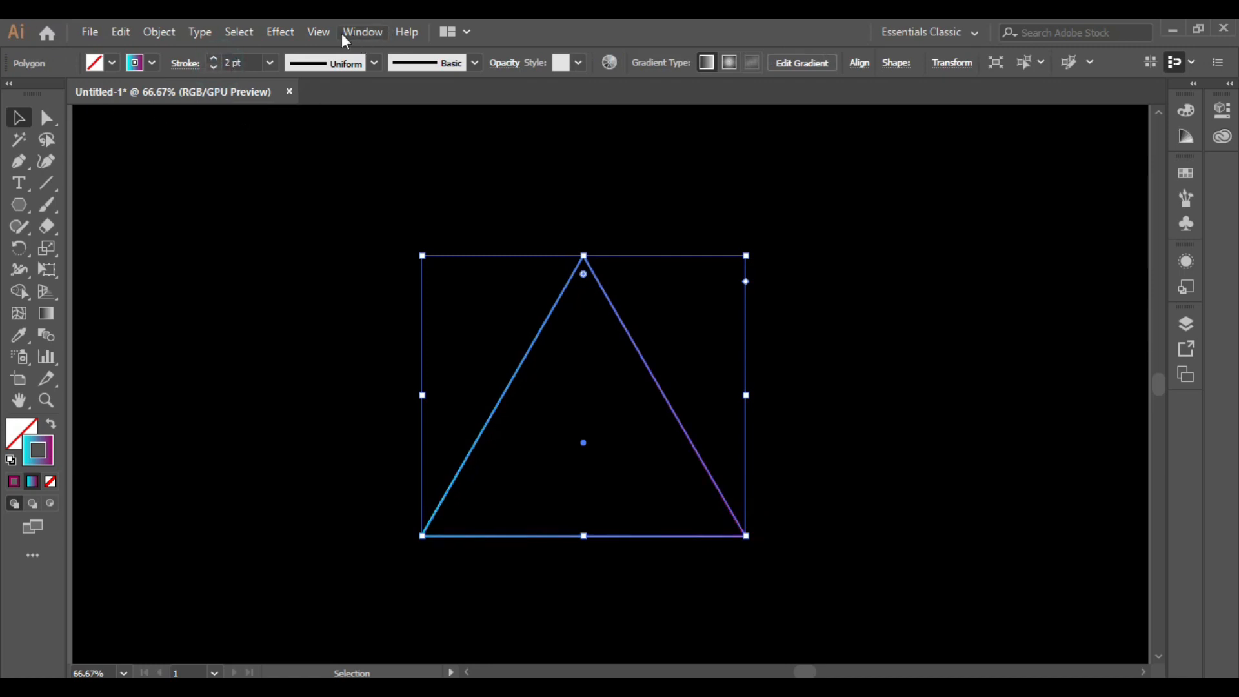
pyautogui.click(278, 33)
pyautogui.moveTo(365, 178)
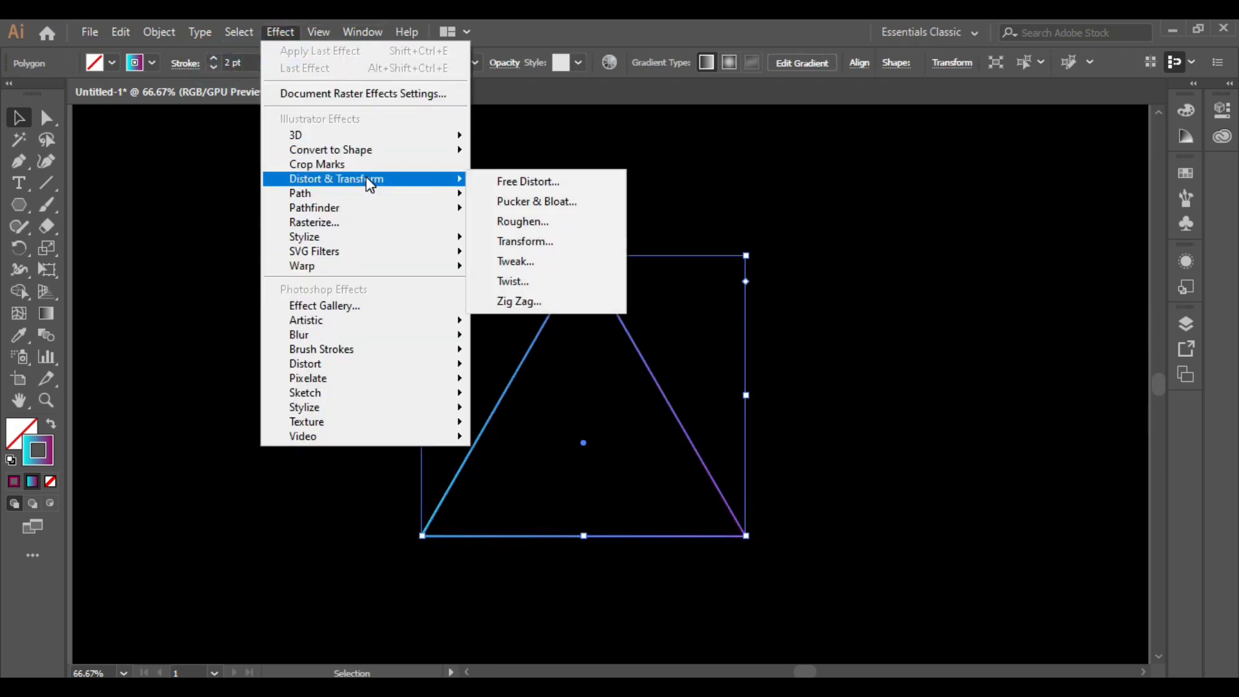
pyautogui.click(533, 238)
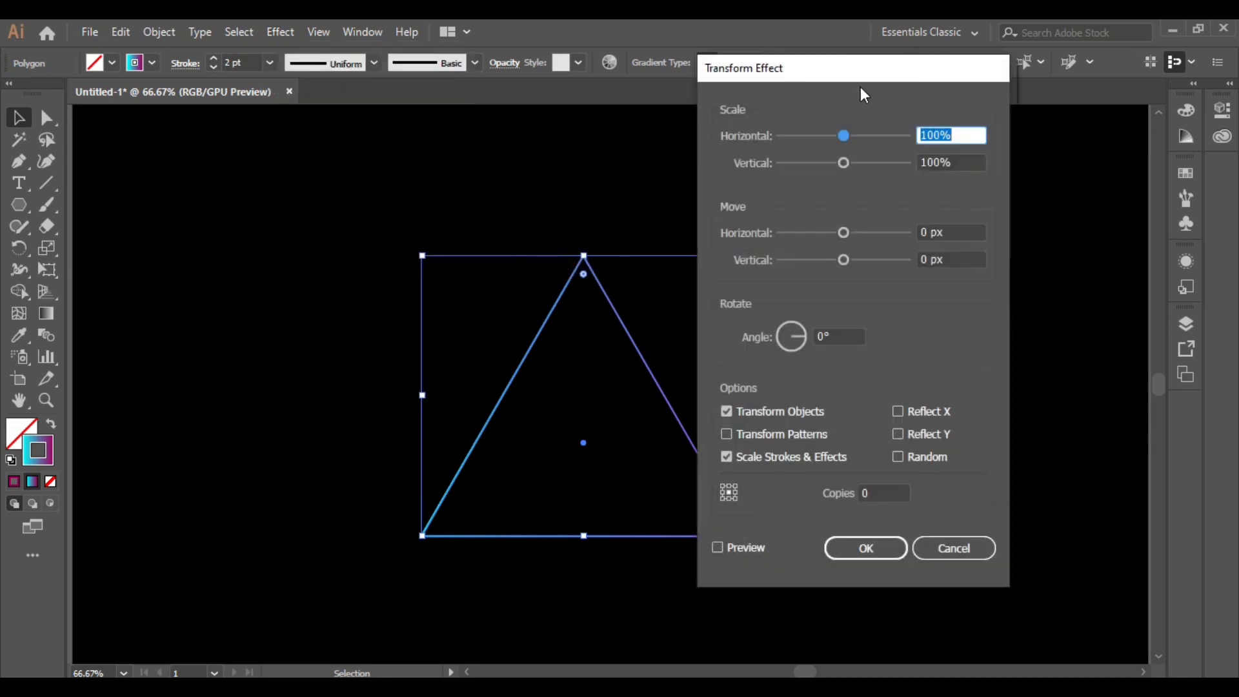
pyautogui.moveTo(888, 70); pyautogui.dragTo(935, 69)
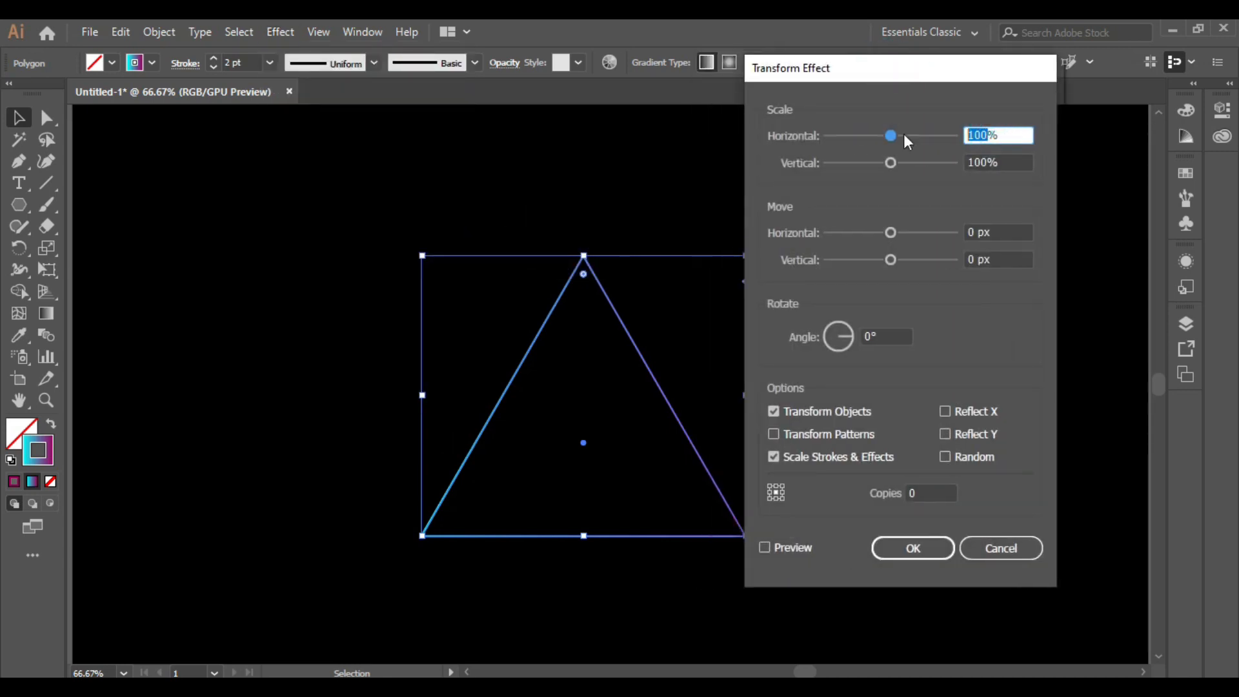
pyautogui.moveTo(899, 139); pyautogui.dragTo(888, 163)
pyautogui.click(991, 159)
# - Give the Transform effect a 1° rotation and 125 copies with the preview on, and apply it to the triangle
pyautogui.click(868, 336)
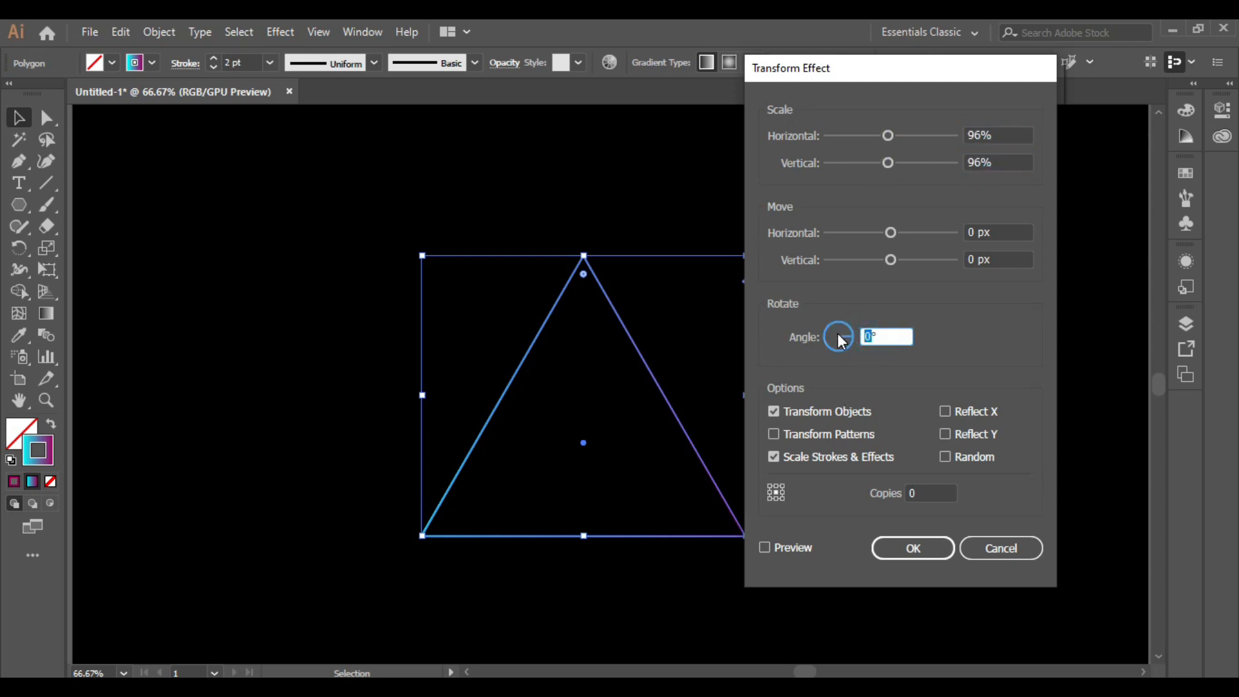
pyautogui.click(764, 547)
pyautogui.doubleClick(924, 492)
pyautogui.write('22')
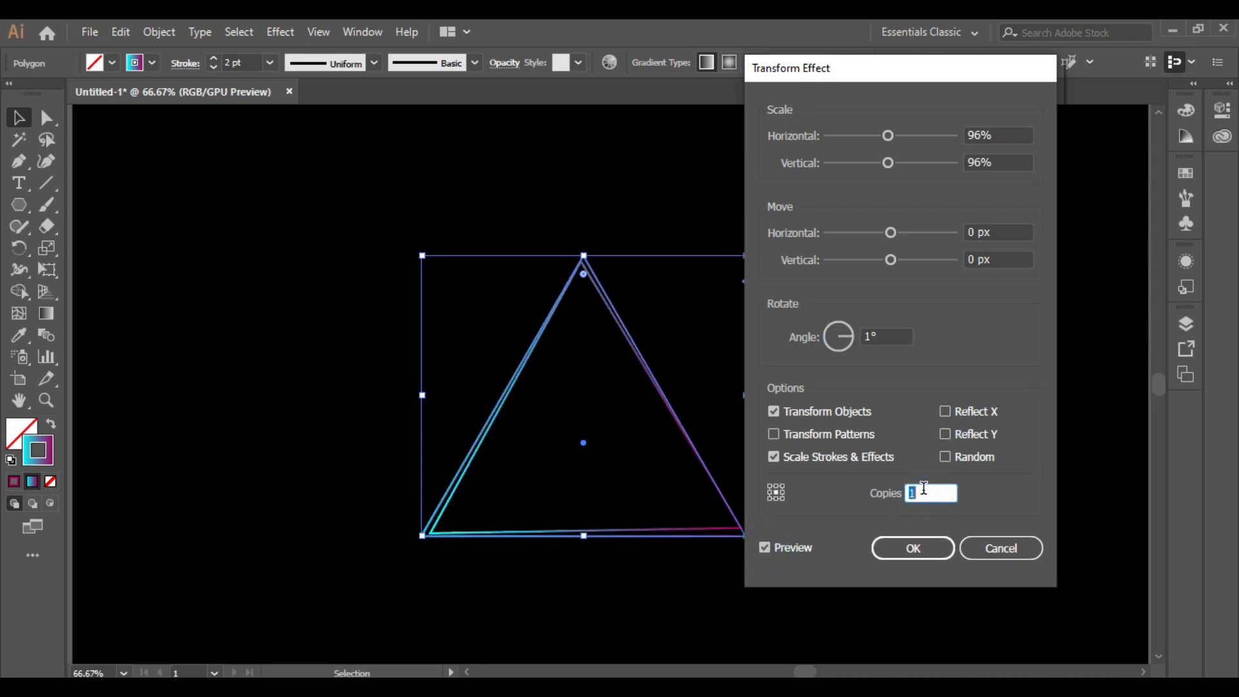
pyautogui.hotkey('shift', 'Up')
pyautogui.hotkey('shift', 'Up')
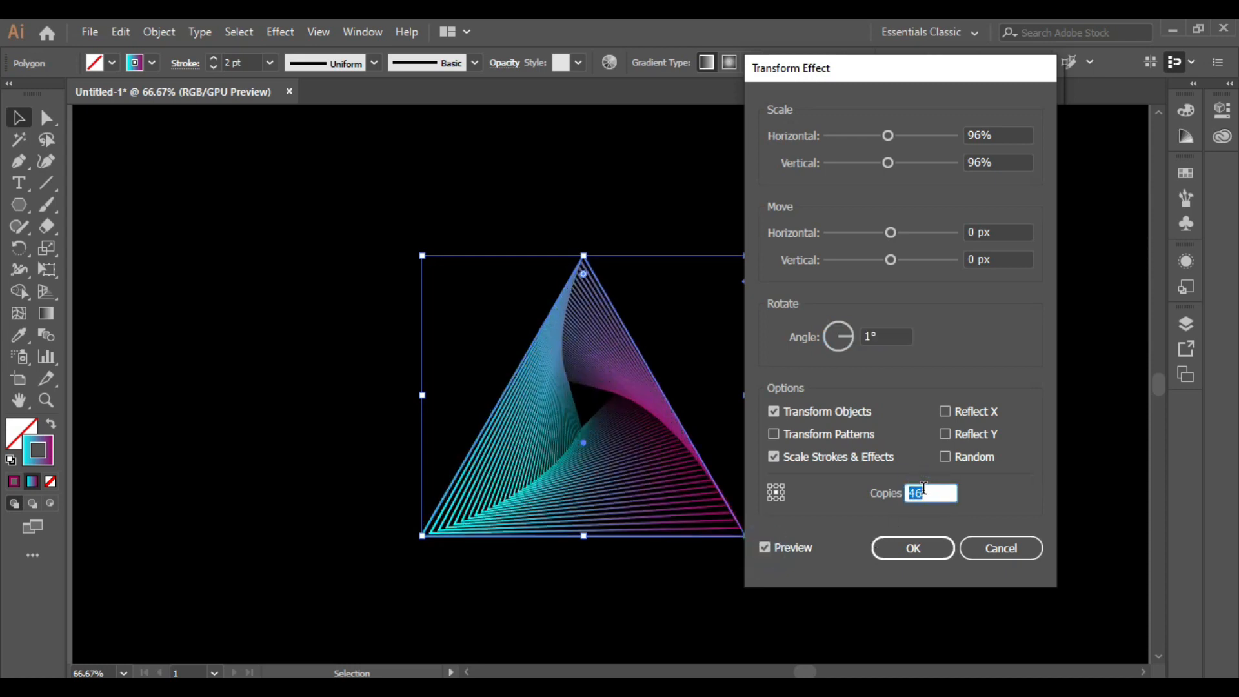
pyautogui.hotkey('shift', 'Up')
pyautogui.hotkey('shift', 'Up')
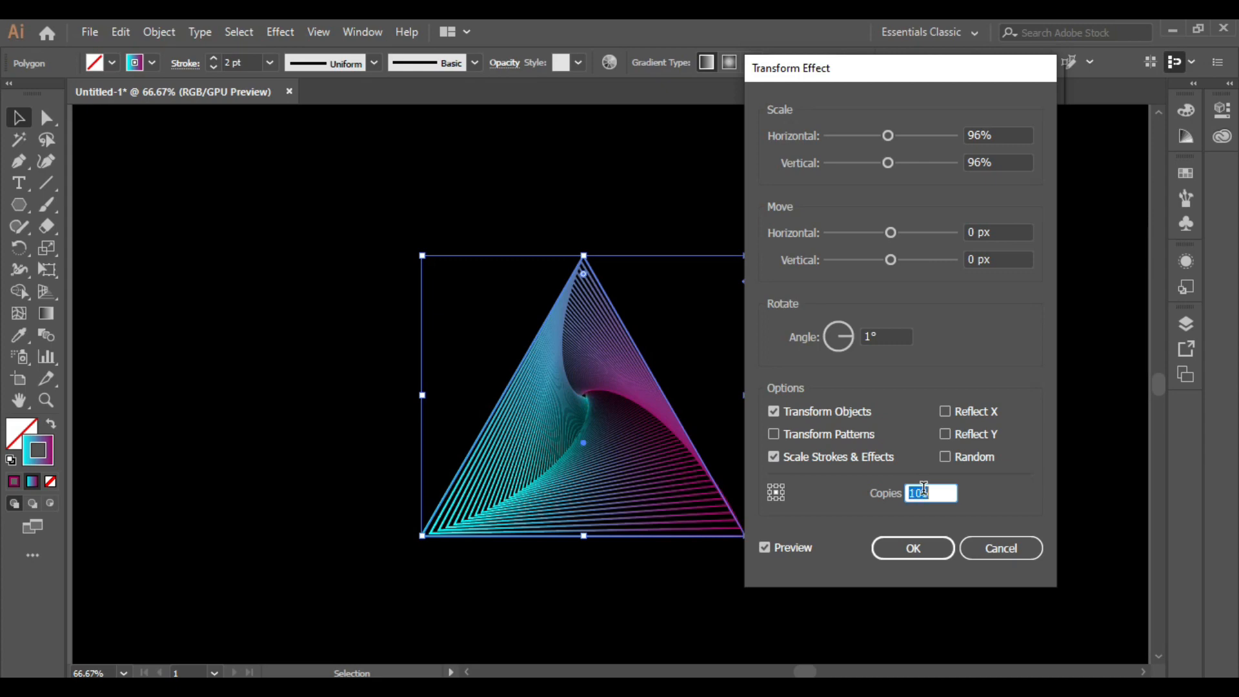
pyautogui.press('Up')
pyautogui.press('Up')
pyautogui.click(930, 547)
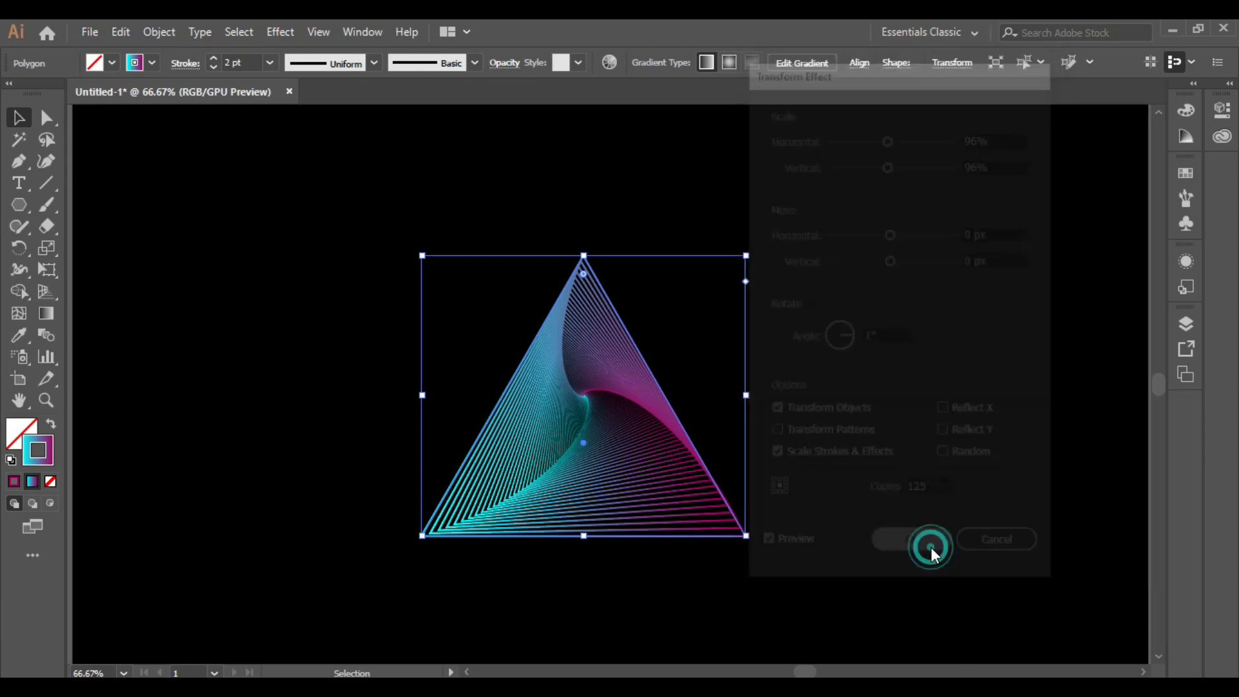
# - Move the spiral triangle left and slightly down to free space beside it
pyautogui.click(196, 305)
pyautogui.moveTo(679, 512); pyautogui.dragTo(600, 504)
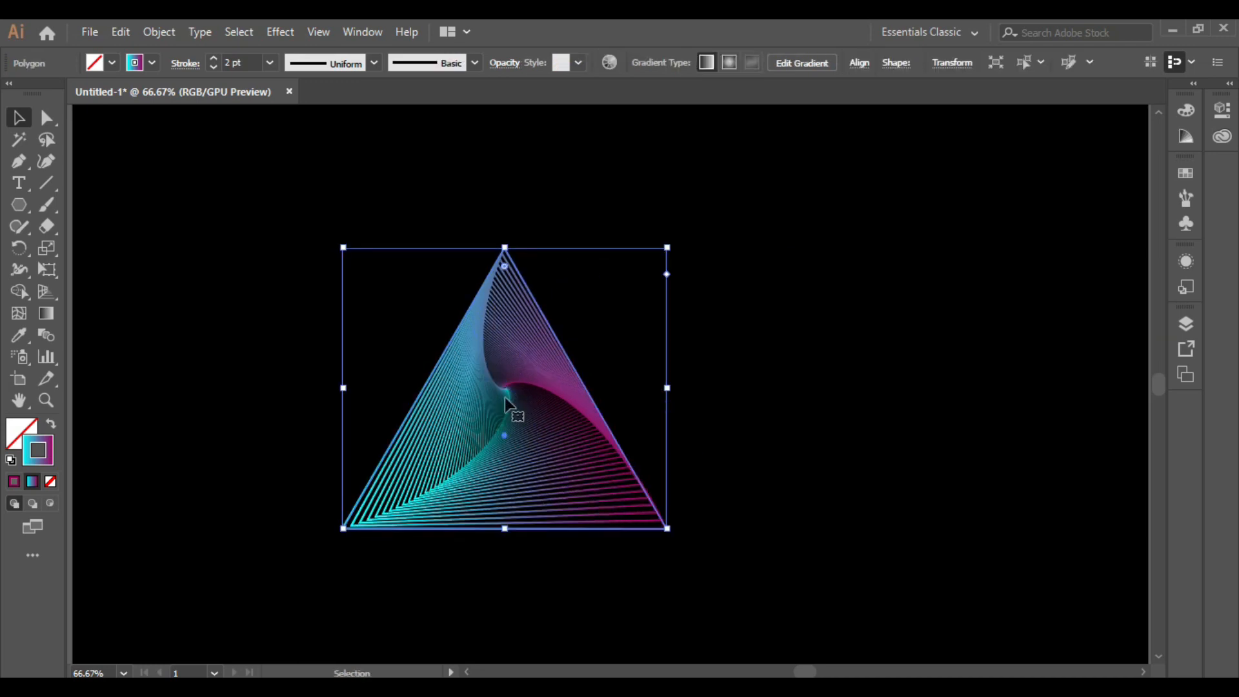
pyautogui.moveTo(511, 409); pyautogui.dragTo(500, 443)
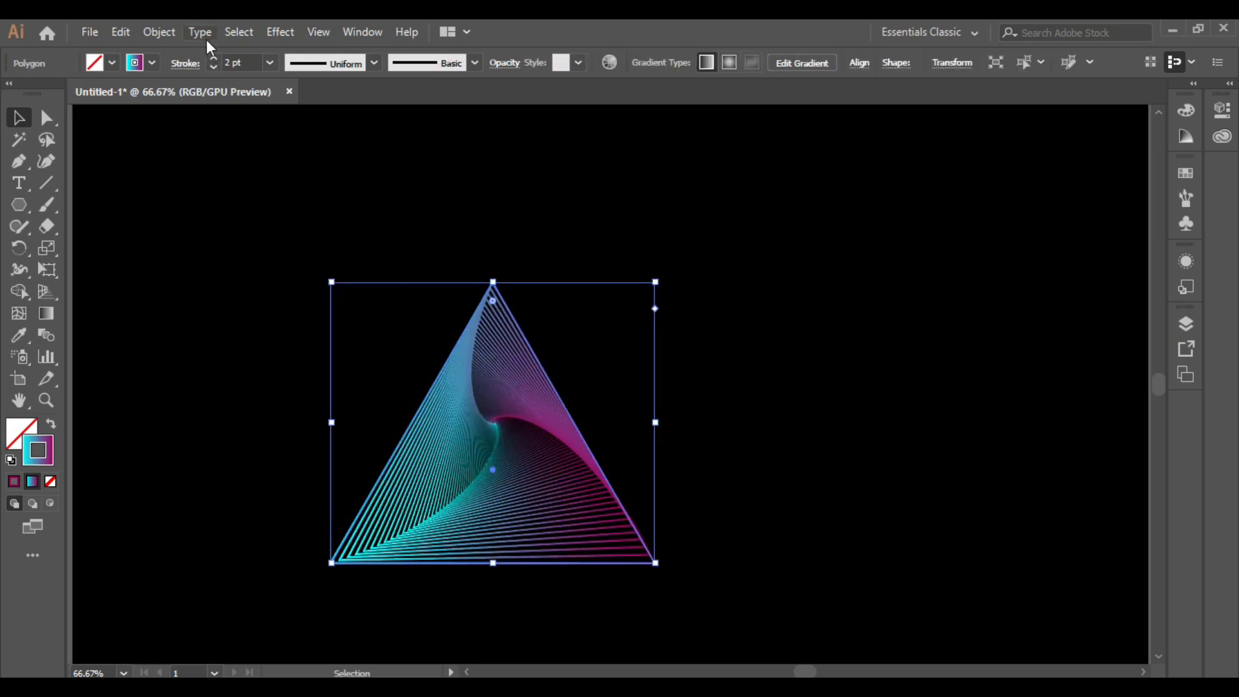
# - Expand the triangle's appearance, and expand the resulting group's fill and stroke into shapes
pyautogui.click(158, 32)
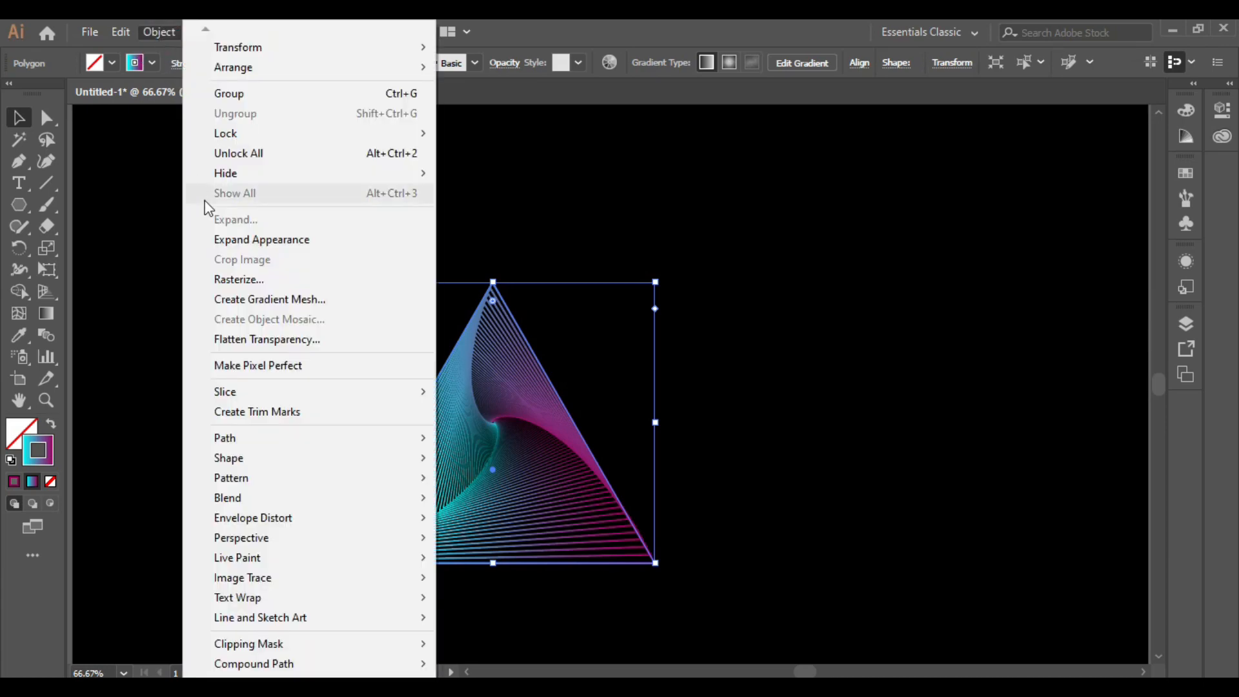
pyautogui.click(277, 238)
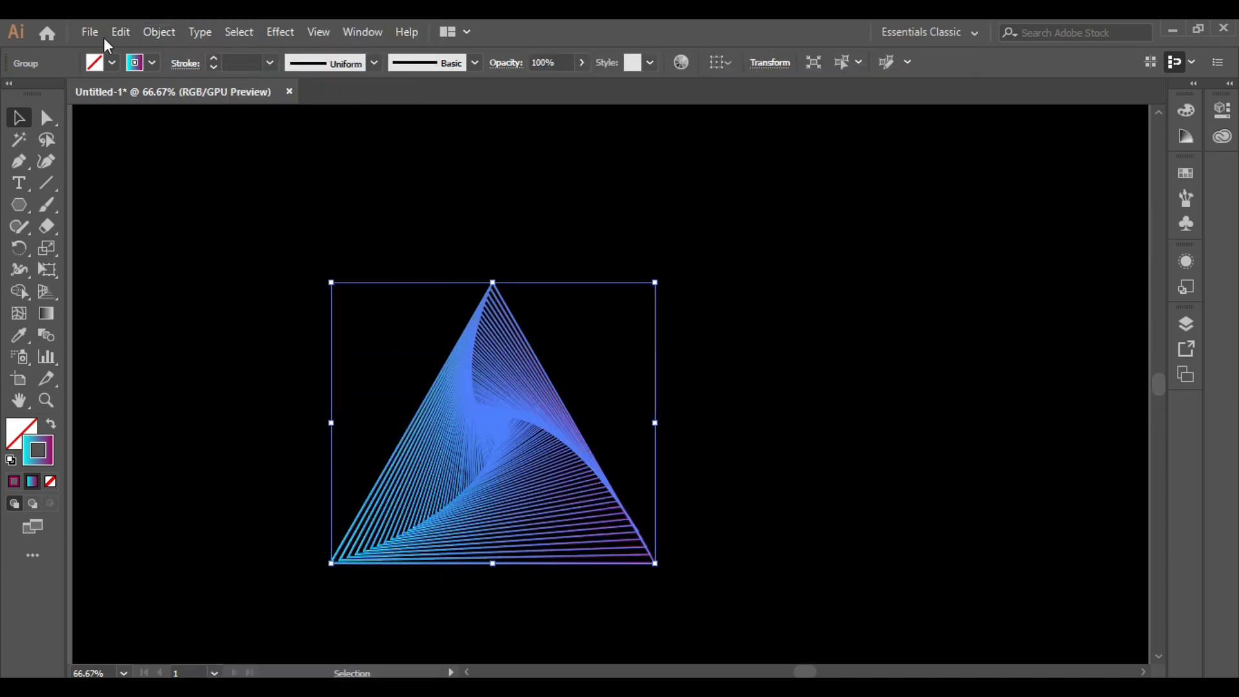
pyautogui.click(161, 32)
pyautogui.click(233, 221)
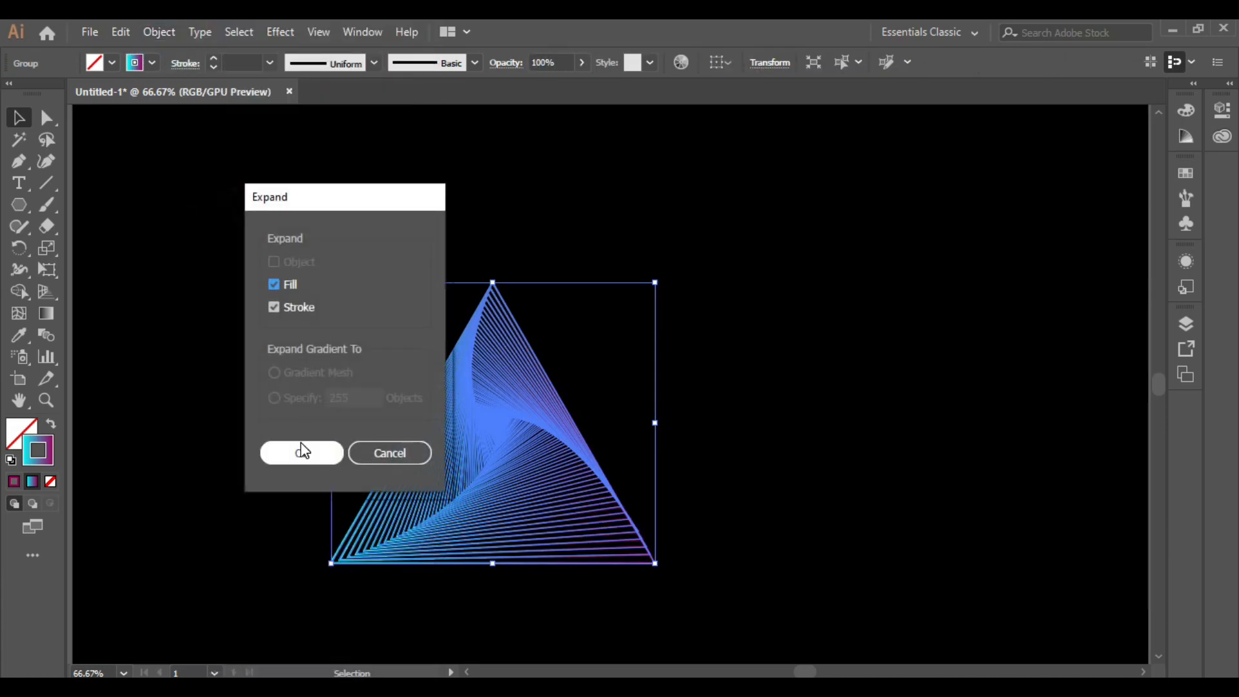
pyautogui.click(299, 452)
pyautogui.click(817, 469)
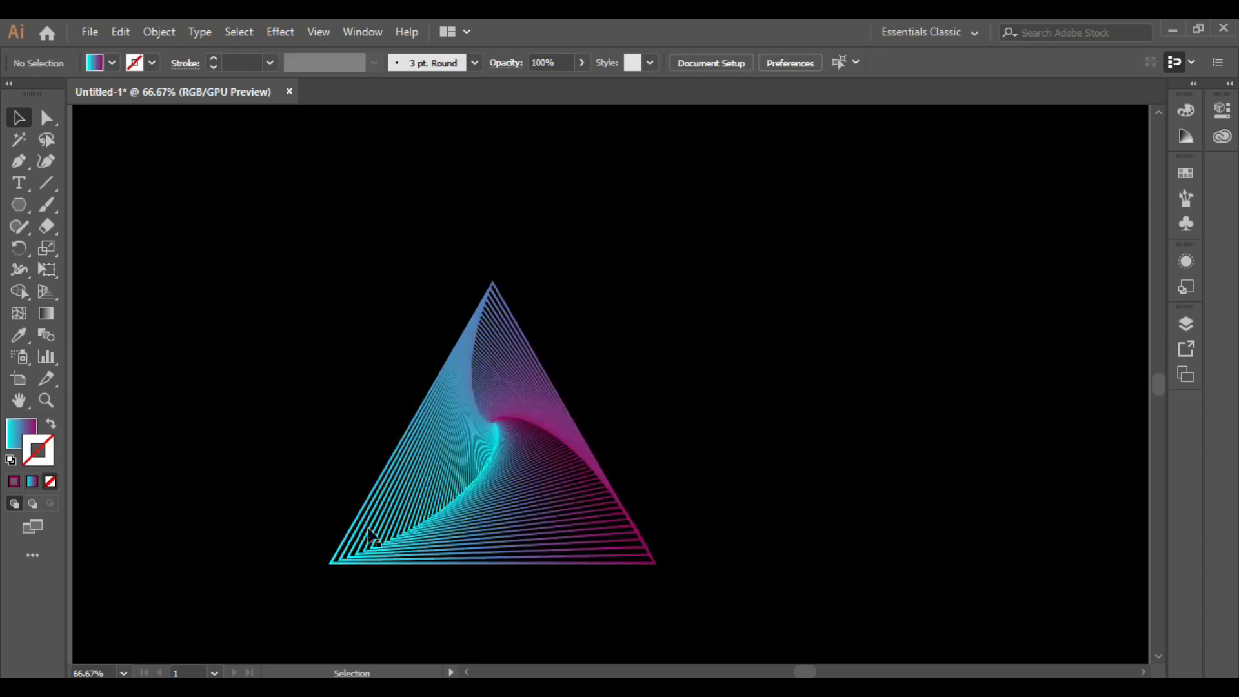
# - Create a copy of the spiral triangle reflected across the horizontal axis
pyautogui.click(472, 394)
pyautogui.rightClick(471, 394)
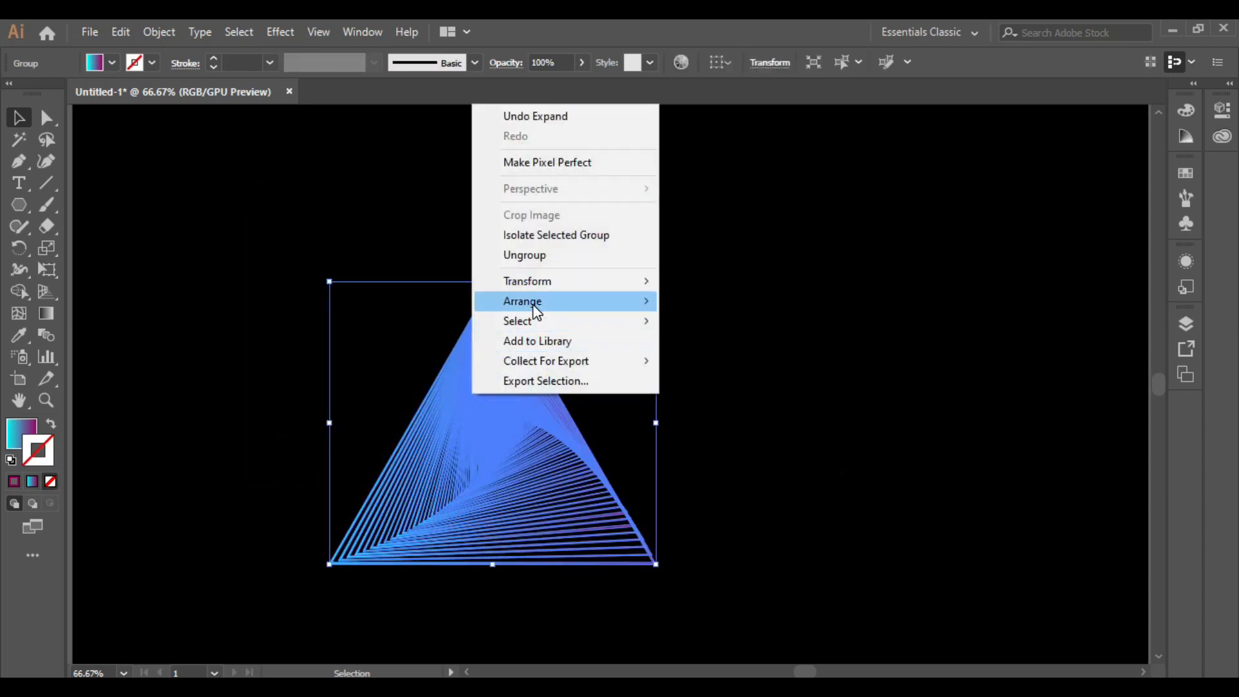
pyautogui.moveTo(554, 287)
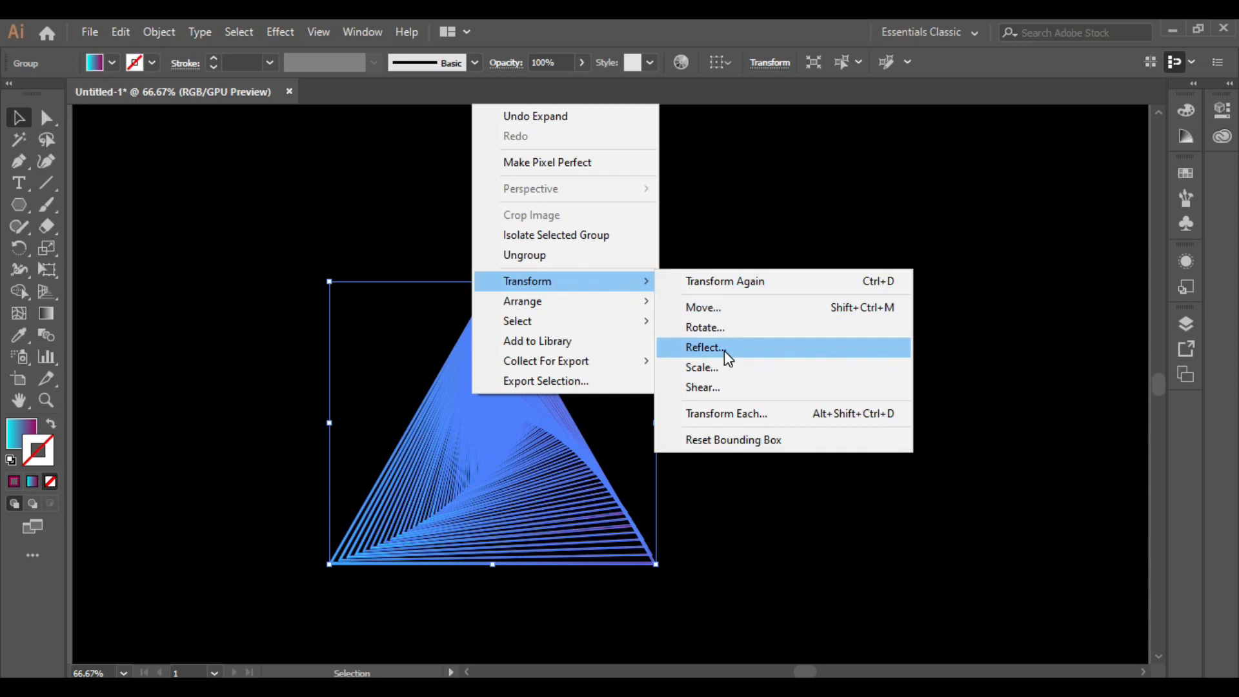
pyautogui.click(722, 347)
pyautogui.click(791, 384)
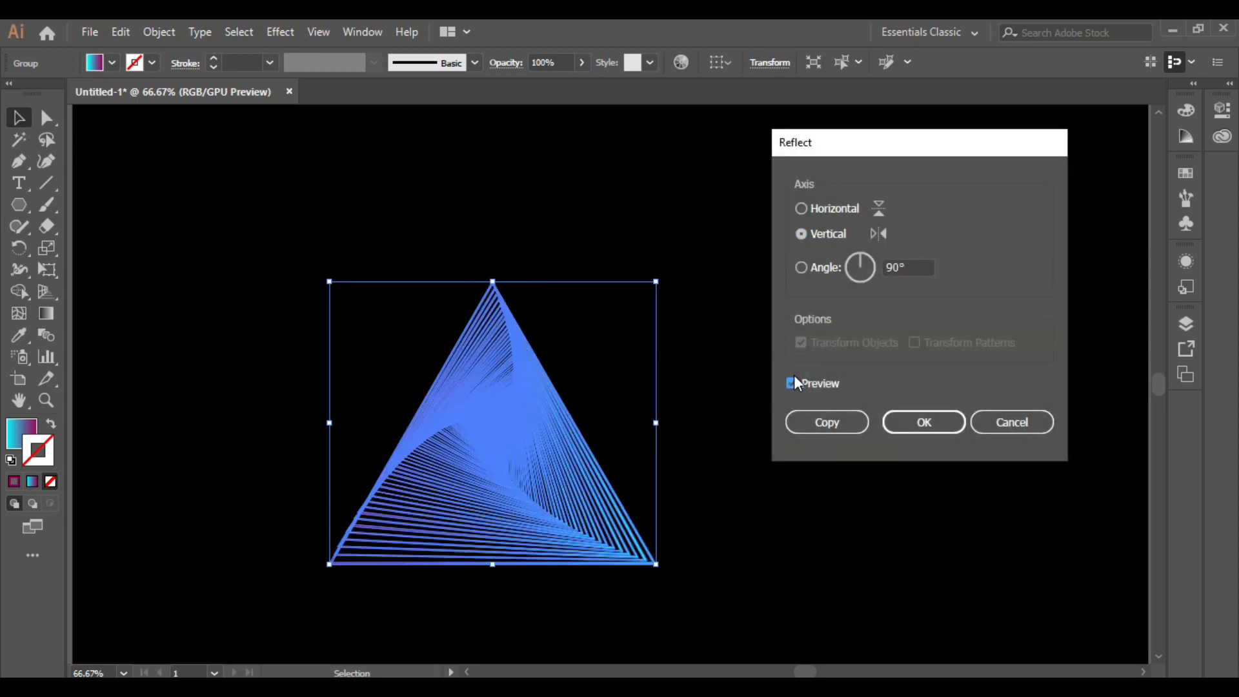
pyautogui.click(800, 208)
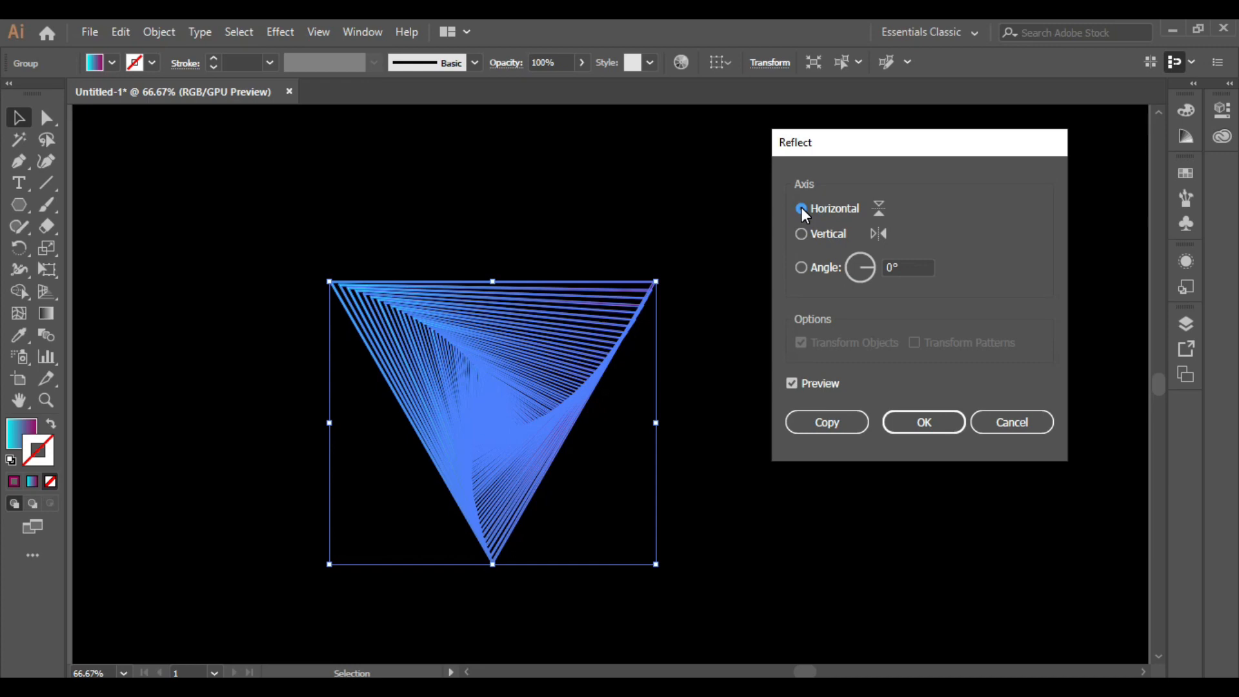
pyautogui.click(845, 424)
pyautogui.click(833, 436)
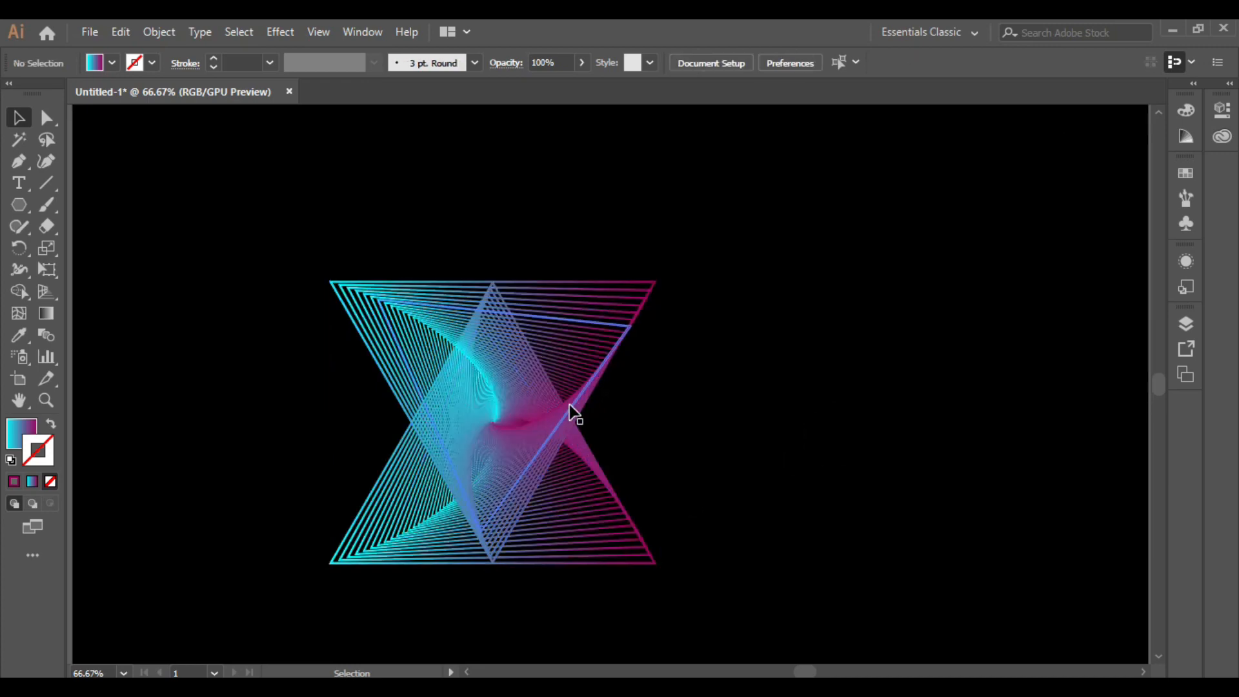
# - Move the reflected triangle off the original to the space at its upper right
pyautogui.click(582, 365)
pyautogui.moveTo(582, 365); pyautogui.dragTo(779, 326)
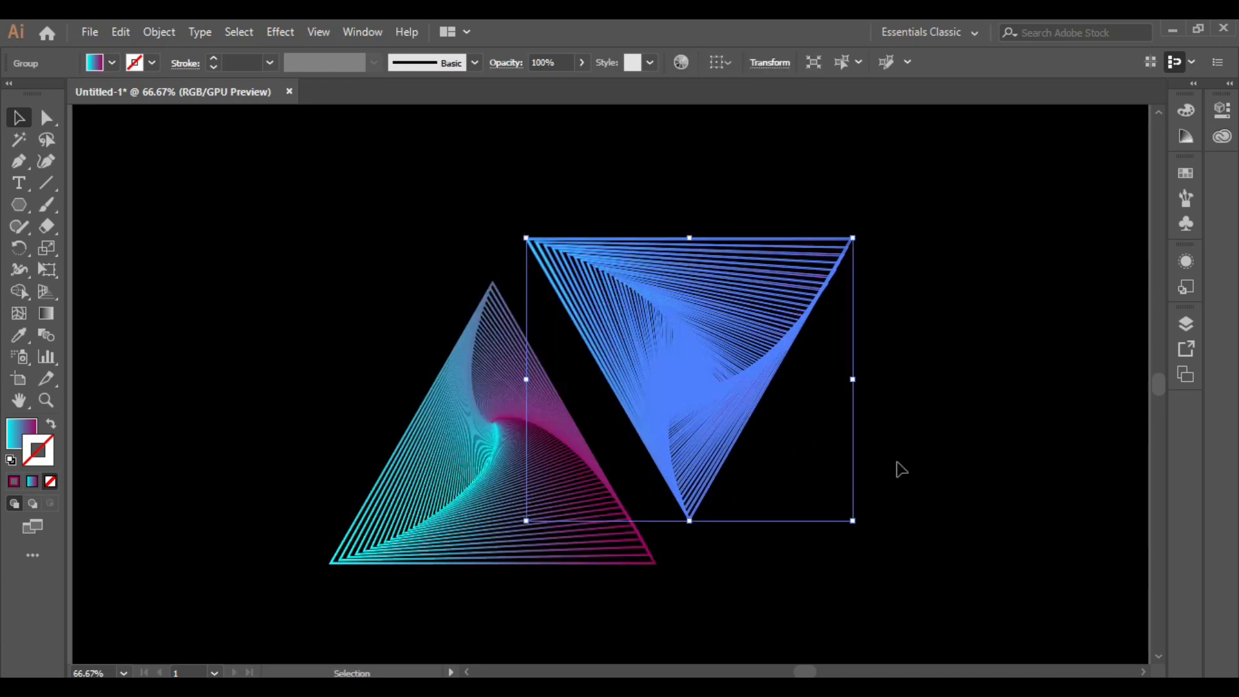
pyautogui.click(898, 470)
# - Rotate the reflected triangle about 120° clockwise and fit it edge to edge against the original to form a parallelogram
pyautogui.click(771, 252)
pyautogui.moveTo(858, 232); pyautogui.dragTo(734, 631)
pyautogui.click(869, 544)
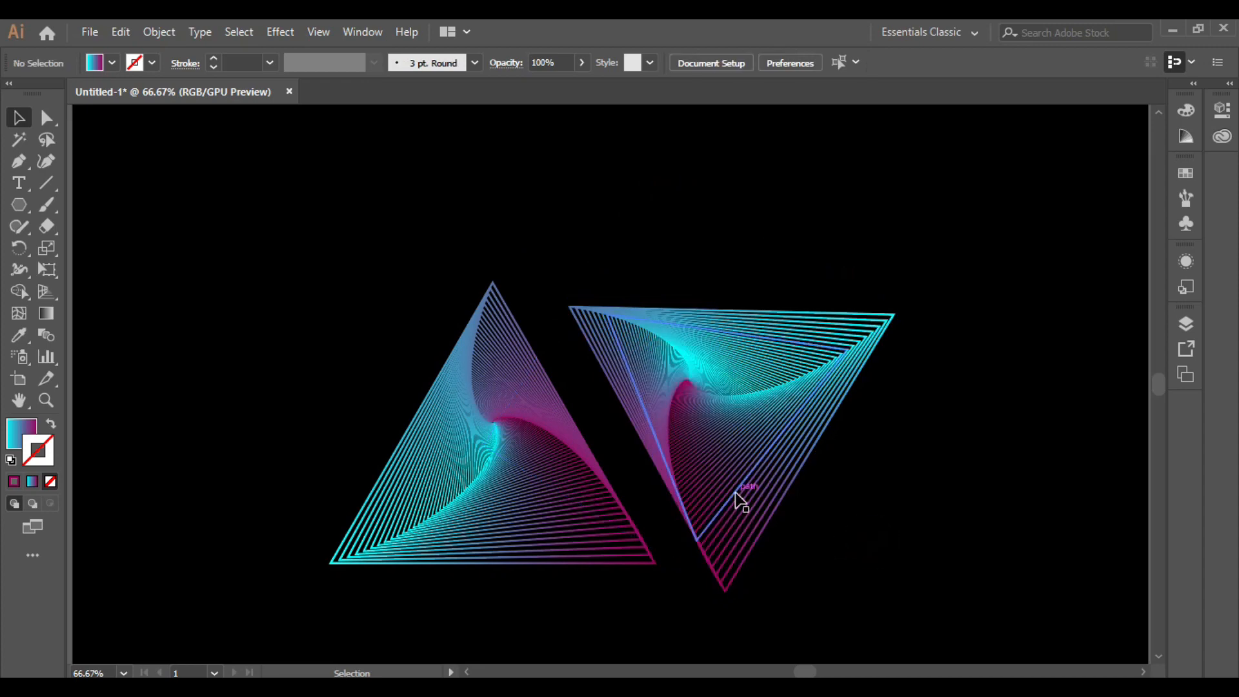
pyautogui.moveTo(742, 498); pyautogui.dragTo(667, 469)
pyautogui.click(896, 384)
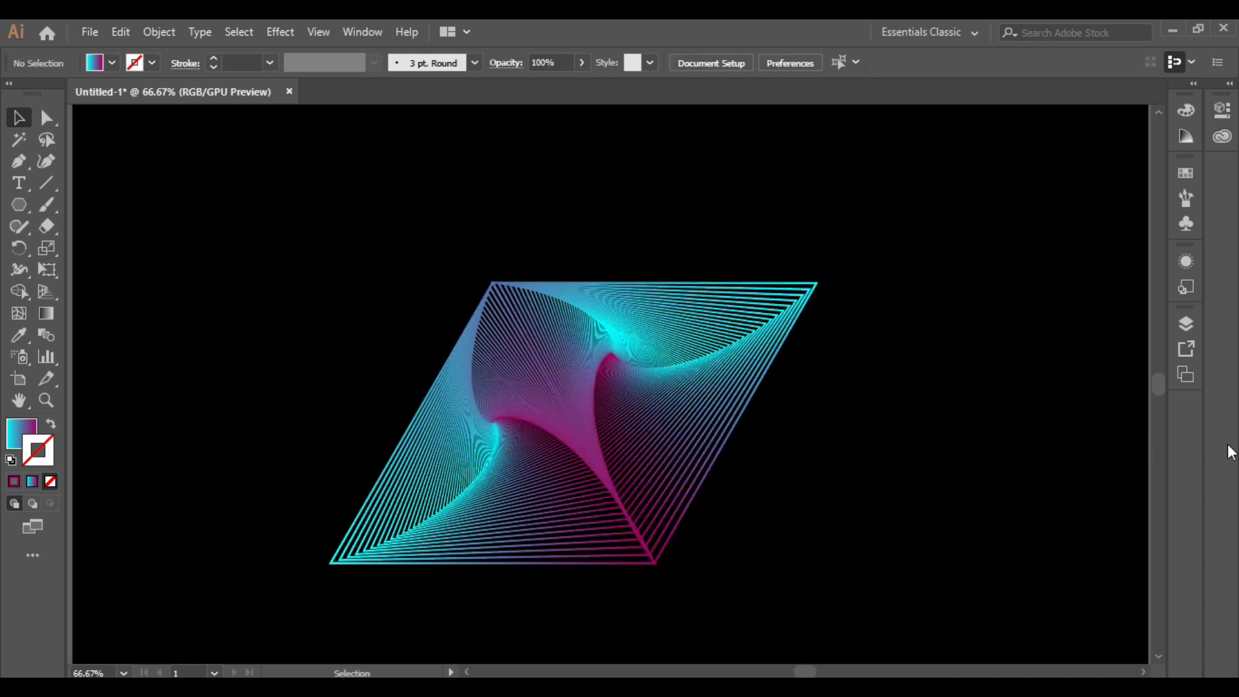
# - Group the two spiral triangles that form the parallelogram
pyautogui.moveTo(376, 252); pyautogui.dragTo(739, 584)
pyautogui.rightClick(850, 427)
pyautogui.click(894, 270)
# - Scale the parallelogram down proportionally to about 60% and move it to the middle of the artboard
pyautogui.moveTo(443, 194); pyautogui.dragTo(548, 342)
pyautogui.moveTo(818, 282); pyautogui.dragTo(626, 392)
pyautogui.click(744, 424)
pyautogui.click(466, 481)
pyautogui.moveTo(466, 481); pyautogui.dragTo(621, 464)
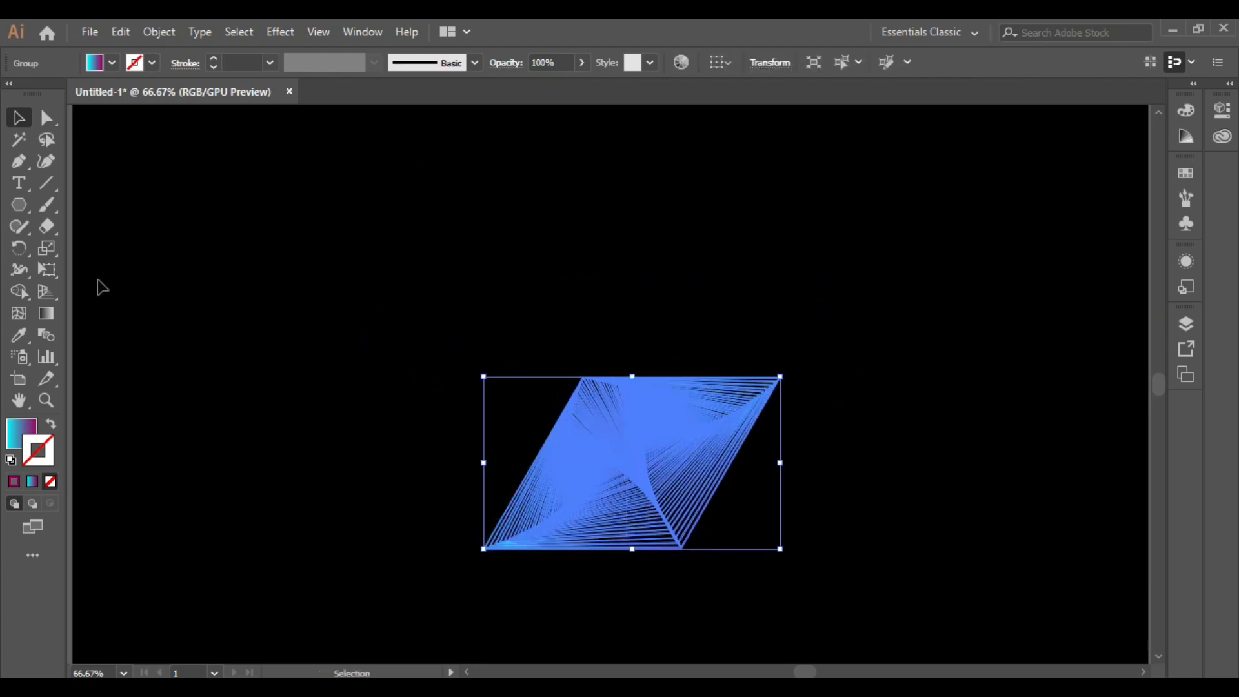
# - Use the Rotate tool to add two copies of the parallelogram around its upper-left corner, evenly spaced through 360°, forming a hexagon
pyautogui.click(27, 260)
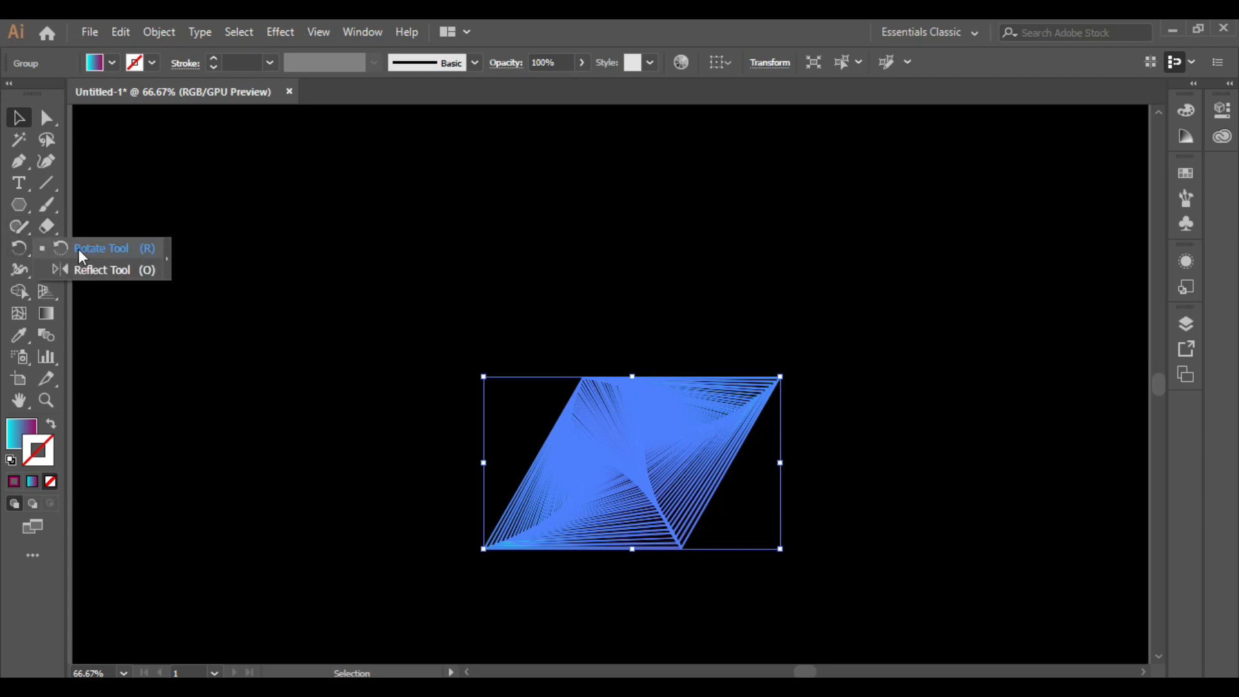
pyautogui.click(132, 260)
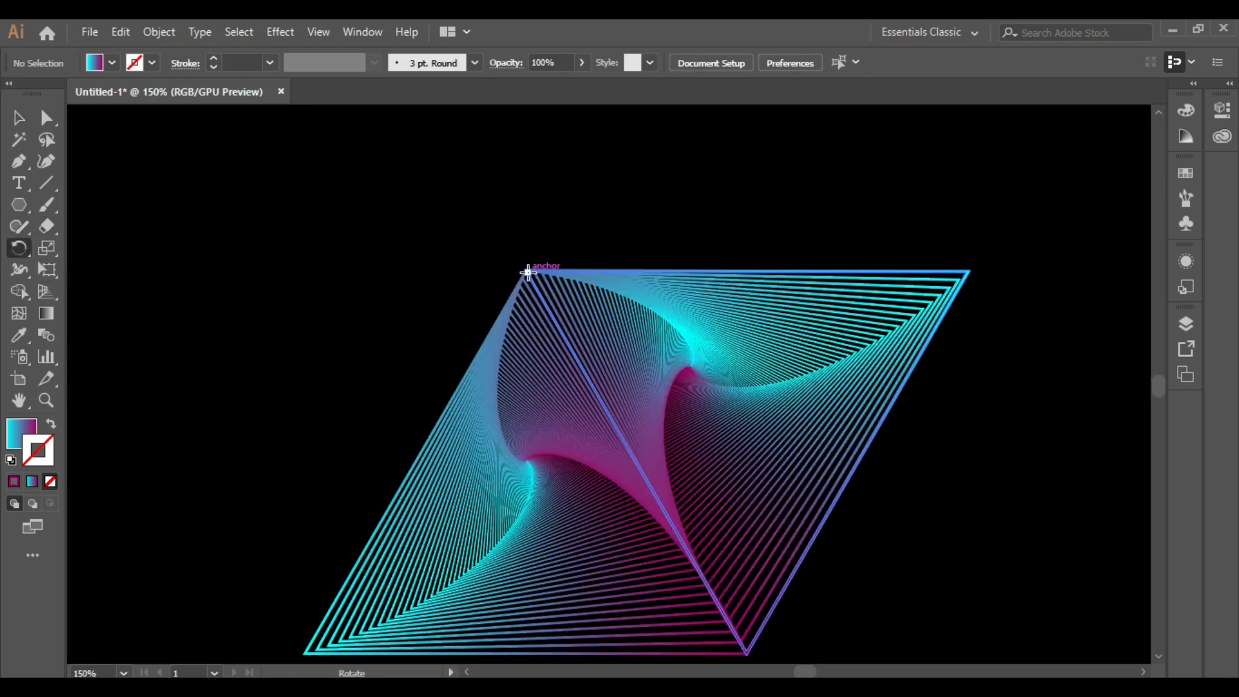
pyautogui.keyDown('alt'); pyautogui.click(528, 271); pyautogui.keyUp('alt')
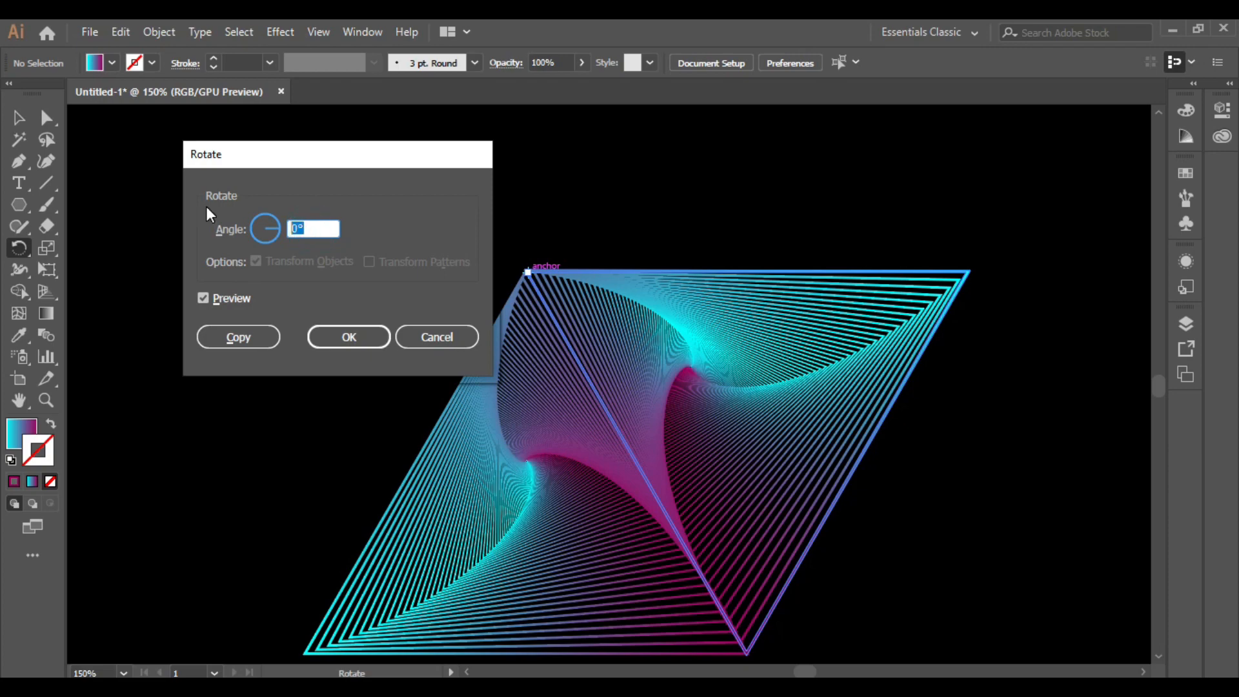
pyautogui.write('360')
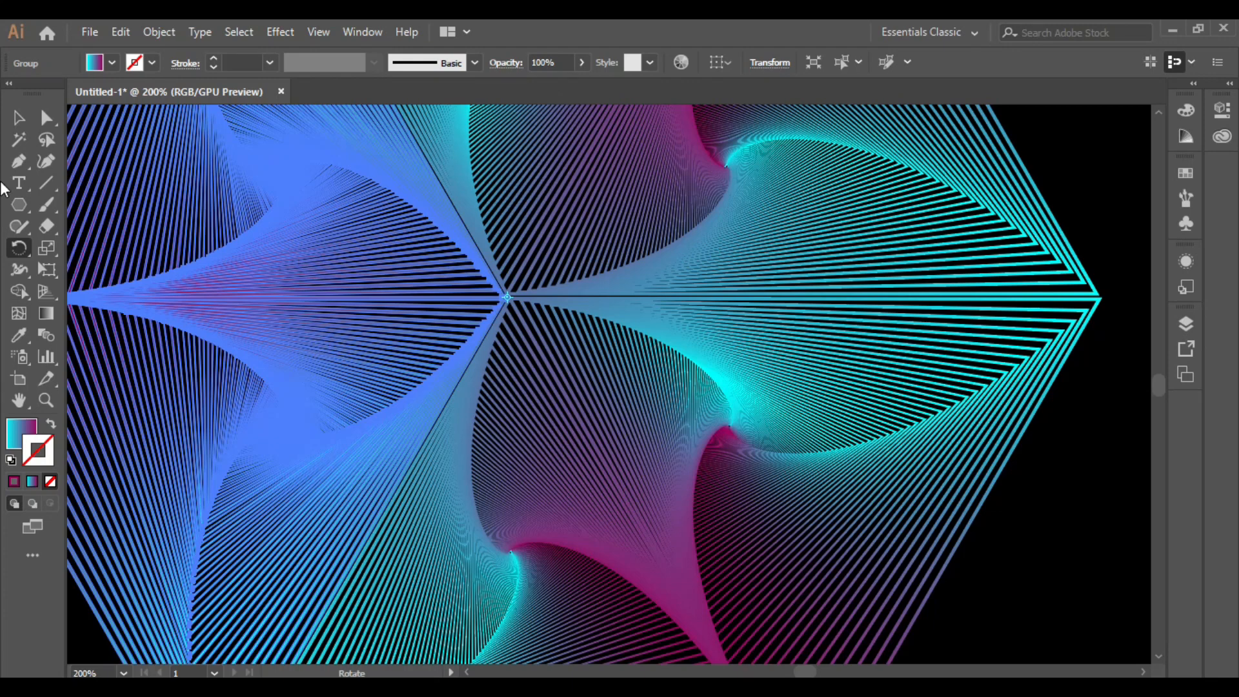
pyautogui.click(19, 117)
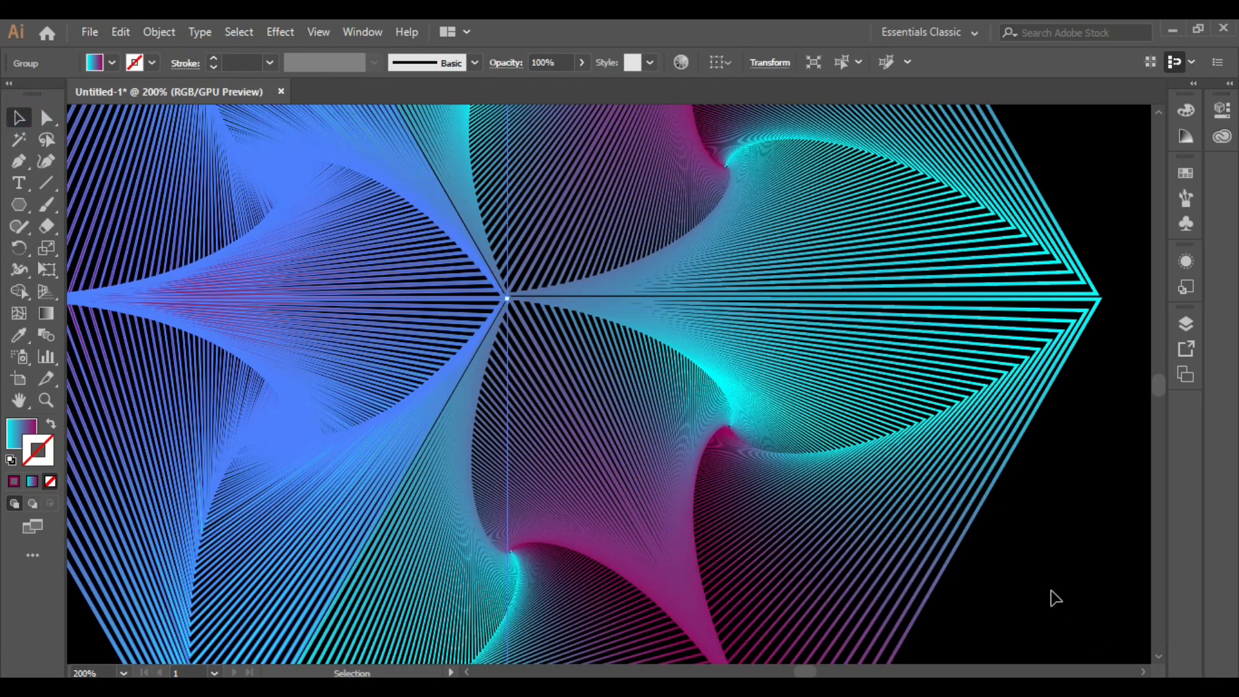
pyautogui.scroll(-3, 764, 502)
pyautogui.scroll(1, 764, 502)
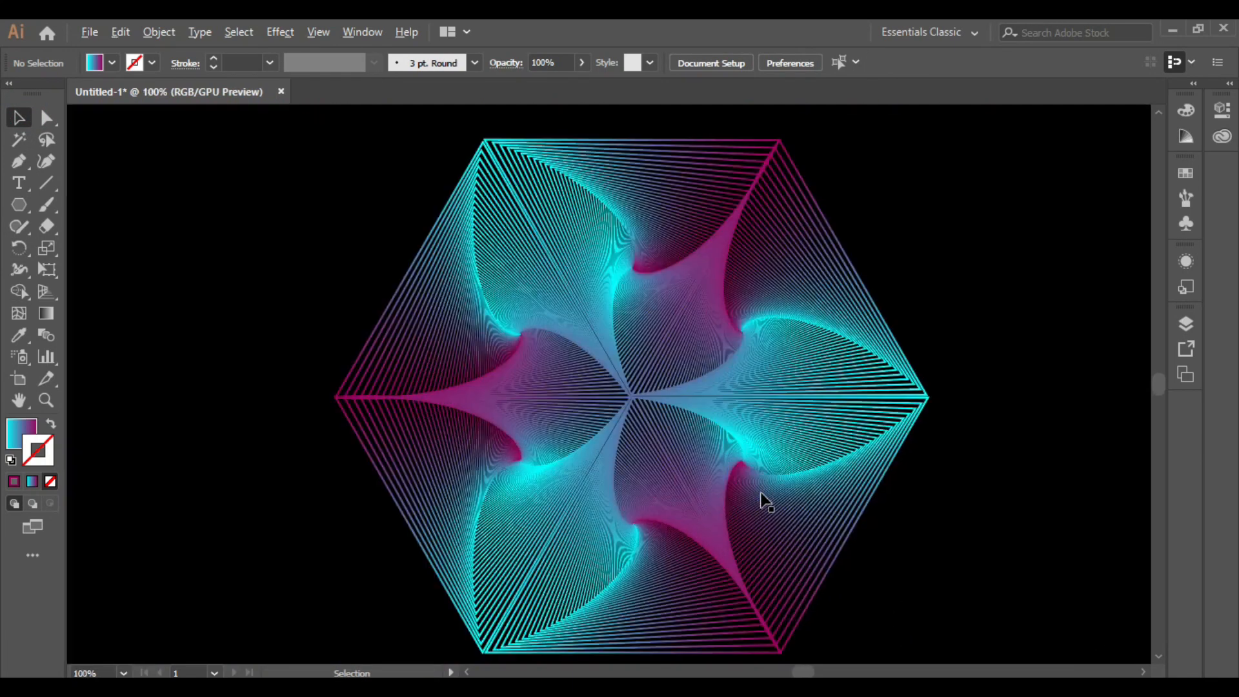
# - Scale all three parallelograms of the hexagon down together to about 70% and center them on the artboard
pyautogui.moveTo(276, 452); pyautogui.dragTo(234, 463)
pyautogui.moveTo(361, 188); pyautogui.dragTo(929, 634)
pyautogui.moveTo(887, 149); pyautogui.dragTo(704, 309)
pyautogui.moveTo(491, 470); pyautogui.dragTo(585, 391)
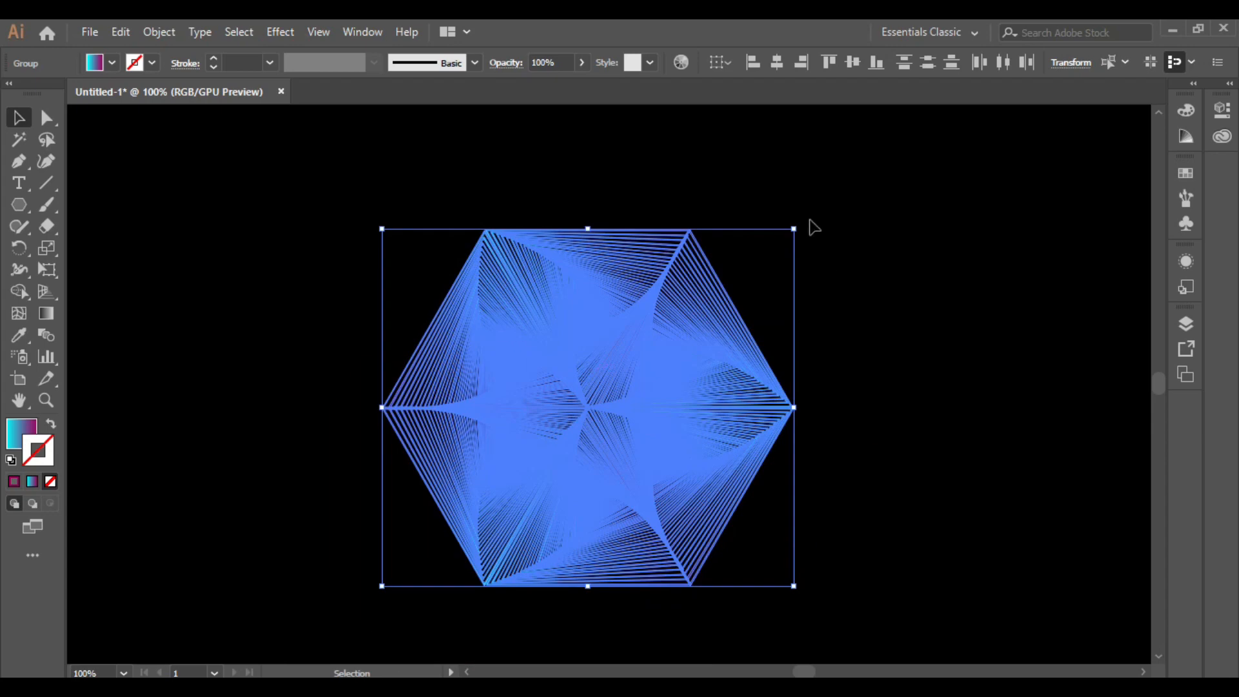
# - Rotate the hexagon nearly 30° clockwise so that one cyan petal points upward
pyautogui.moveTo(803, 223); pyautogui.dragTo(831, 348)
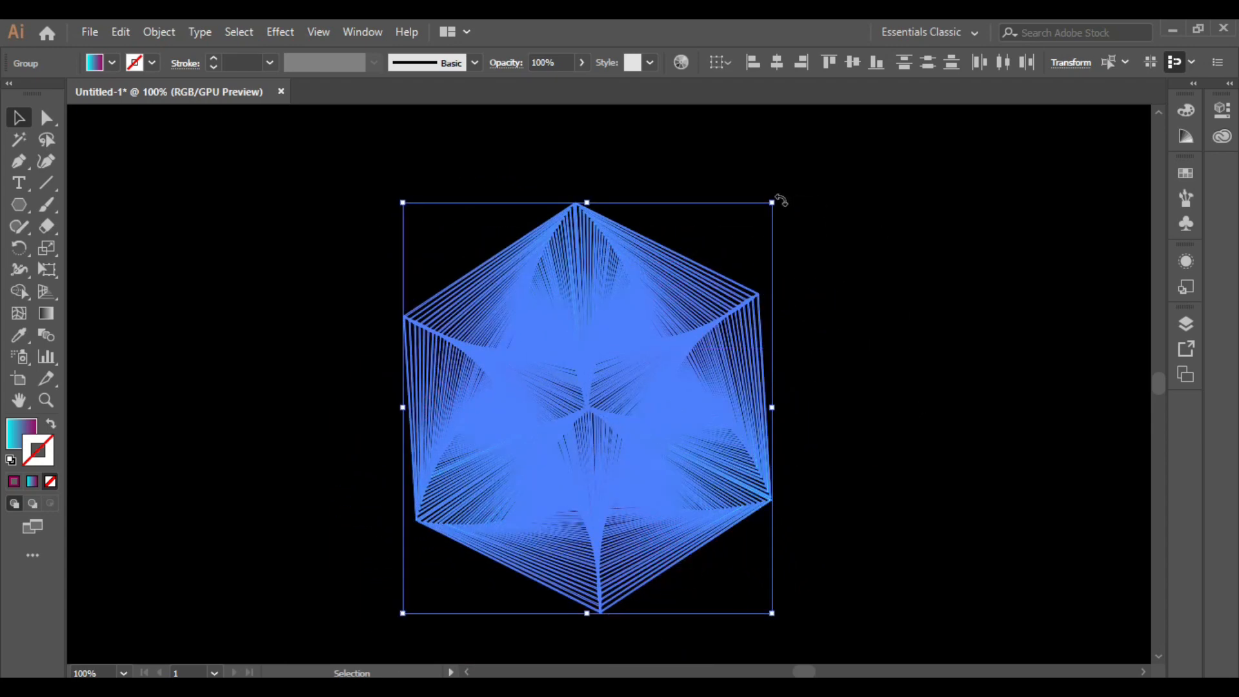
pyautogui.moveTo(781, 201); pyautogui.dragTo(785, 205)
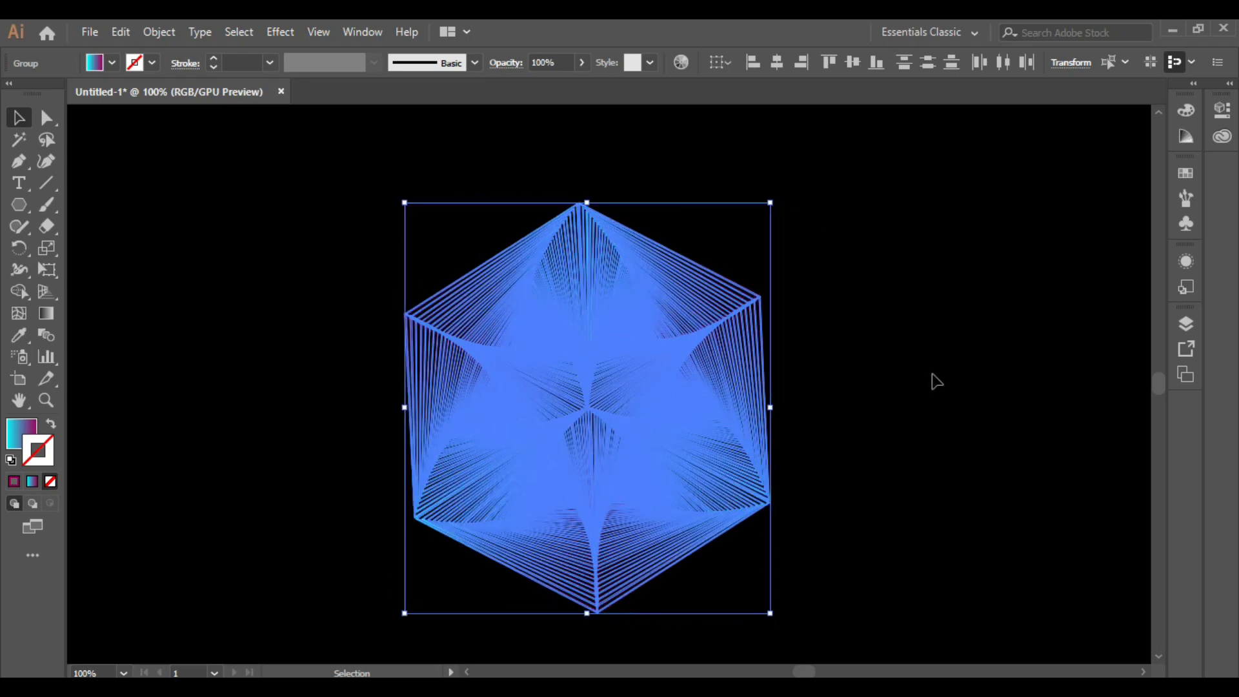
pyautogui.click(931, 382)
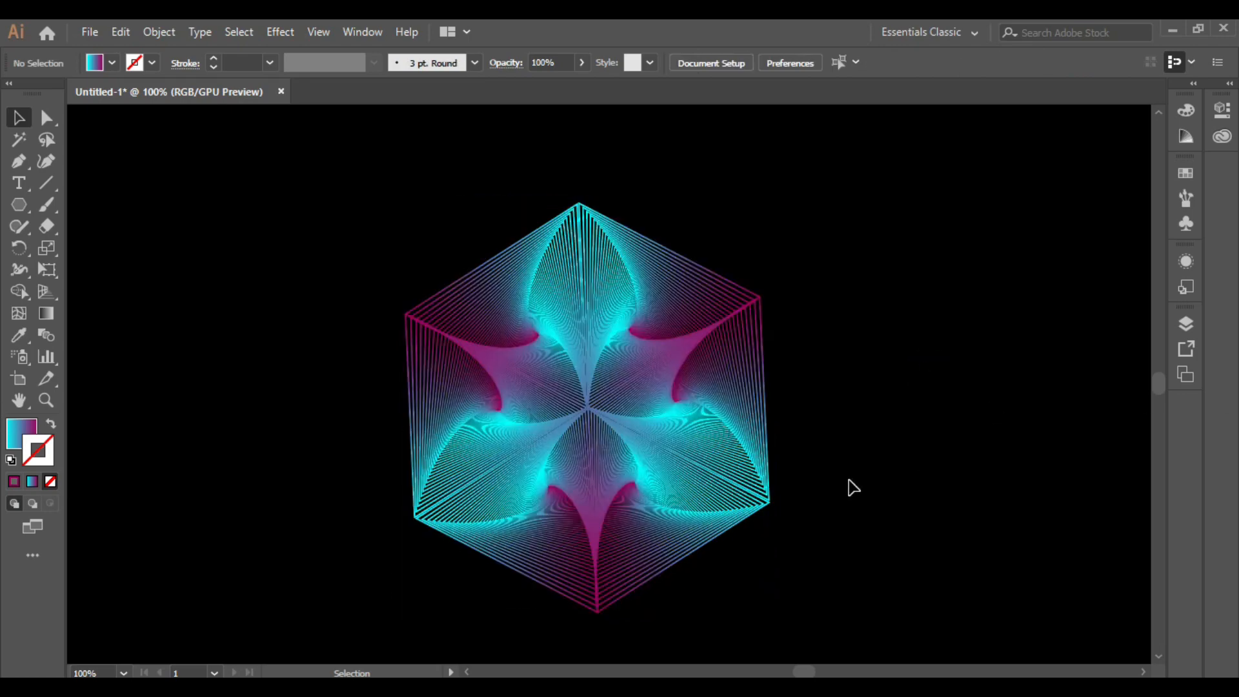
# - Rotate all three parallelograms together by about 1° clockwise to straighten the hexagonal pattern
pyautogui.click(753, 517)
pyautogui.keyDown('shift'); pyautogui.click(719, 292); pyautogui.keyUp('shift')
pyautogui.keyDown('shift'); pyautogui.click(539, 333); pyautogui.keyUp('shift')
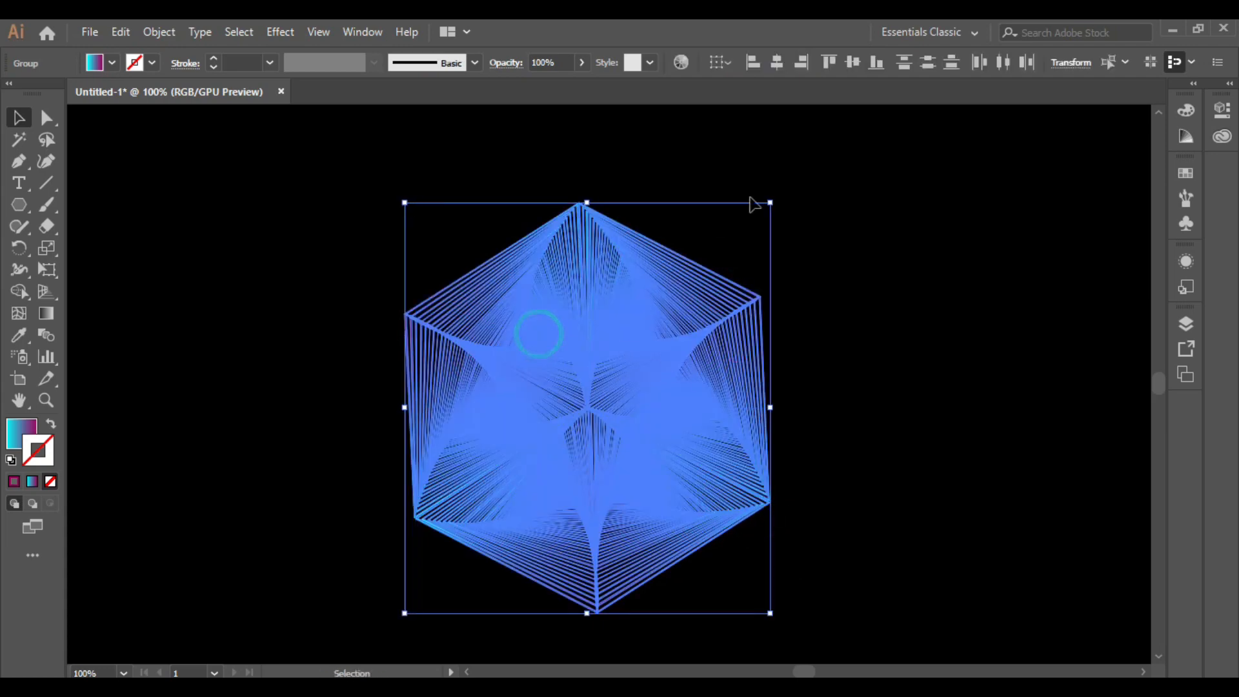
pyautogui.moveTo(777, 194); pyautogui.dragTo(787, 202)
pyautogui.click(877, 298)
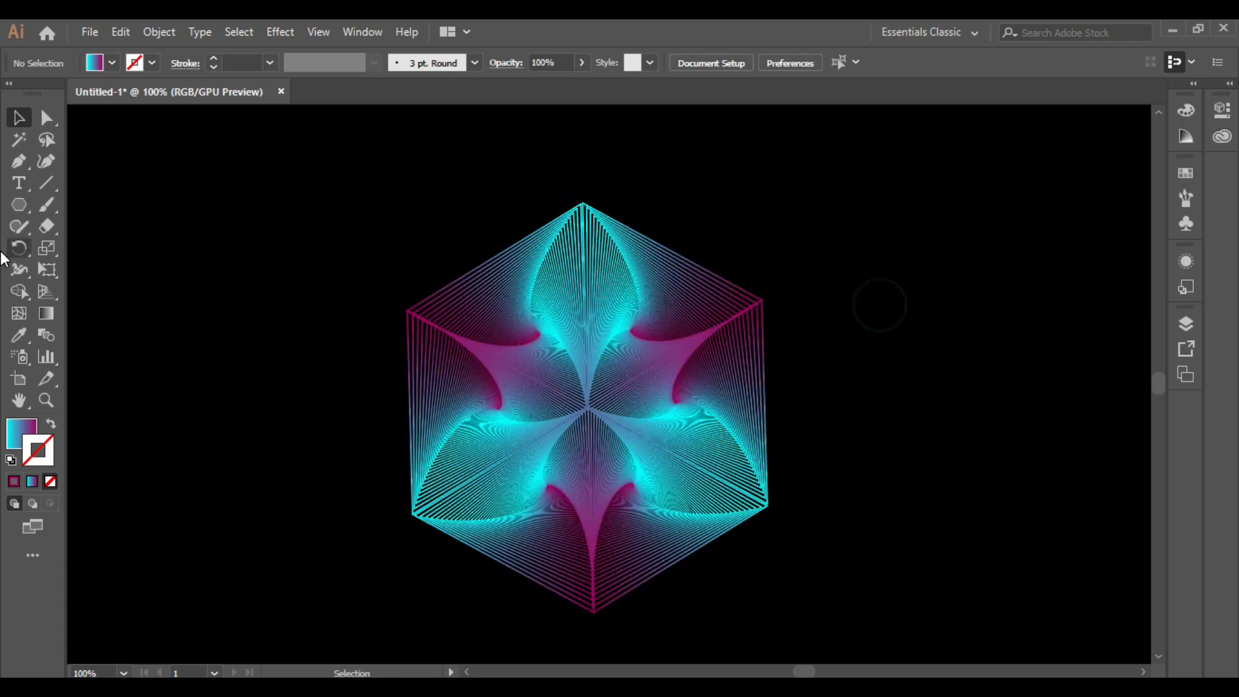
# - Create a six-sided polygon with a 56 px radius beside the pattern's upper-left part
pyautogui.click(19, 204)
pyautogui.click(345, 278)
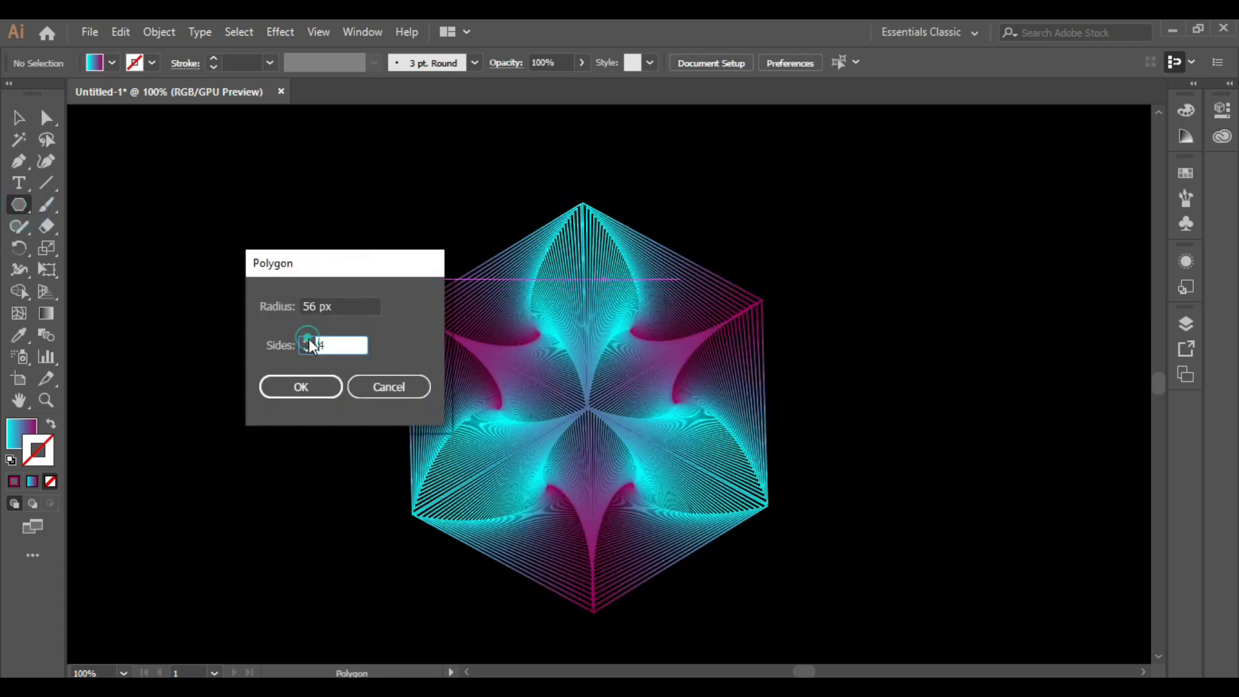
pyautogui.click(307, 340)
pyautogui.click(311, 389)
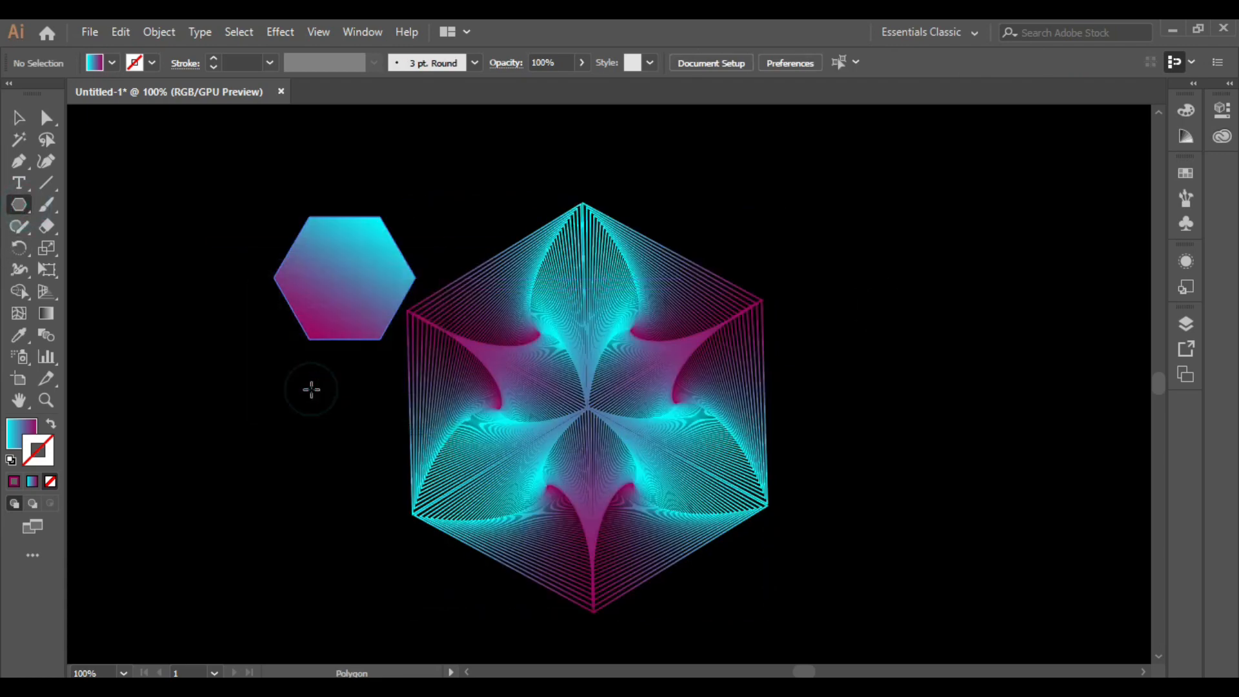
# - Remove the new hexagon's fill and give it a 1 pt cyan-to-magenta gradient stroke
pyautogui.click(112, 62)
pyautogui.click(11, 93)
pyautogui.click(151, 64)
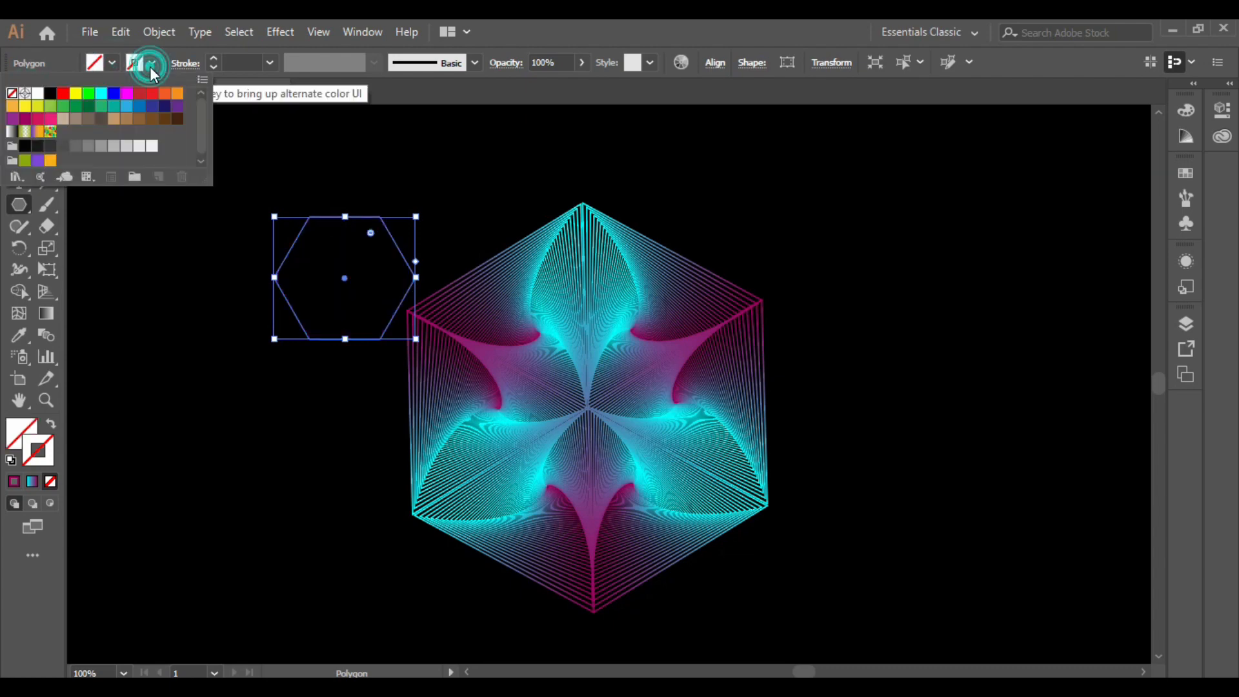
pyautogui.click(214, 58)
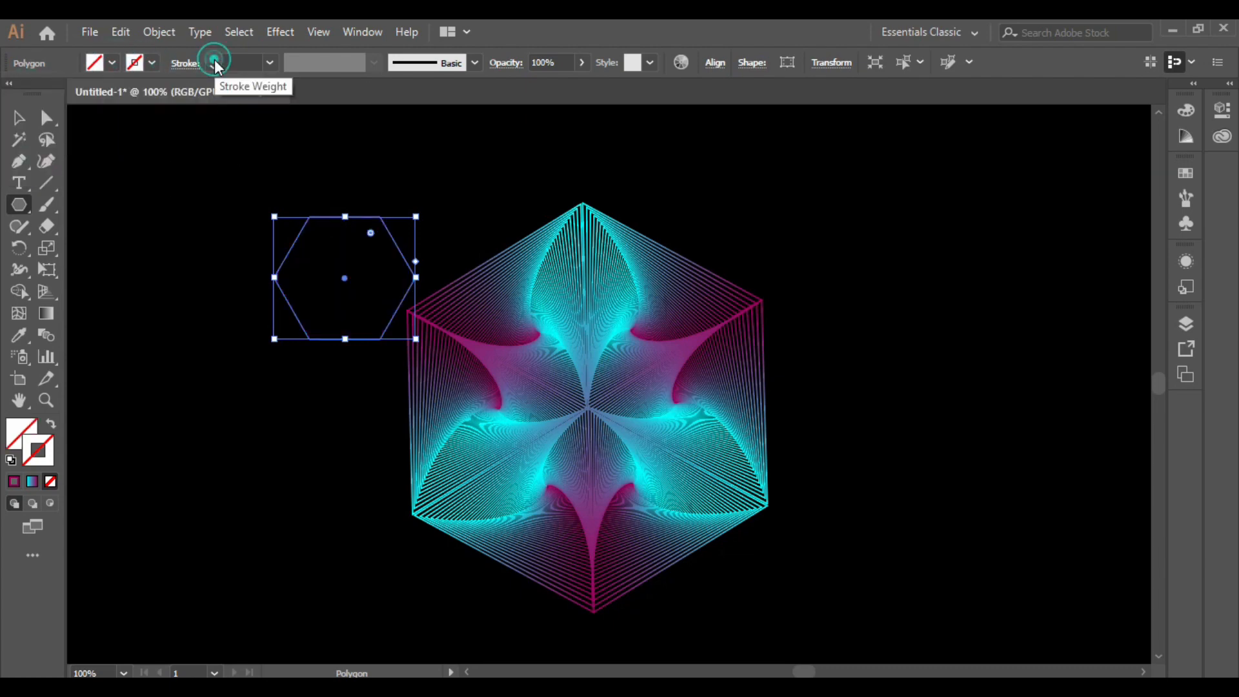
pyautogui.click(214, 58)
pyautogui.click(214, 58)
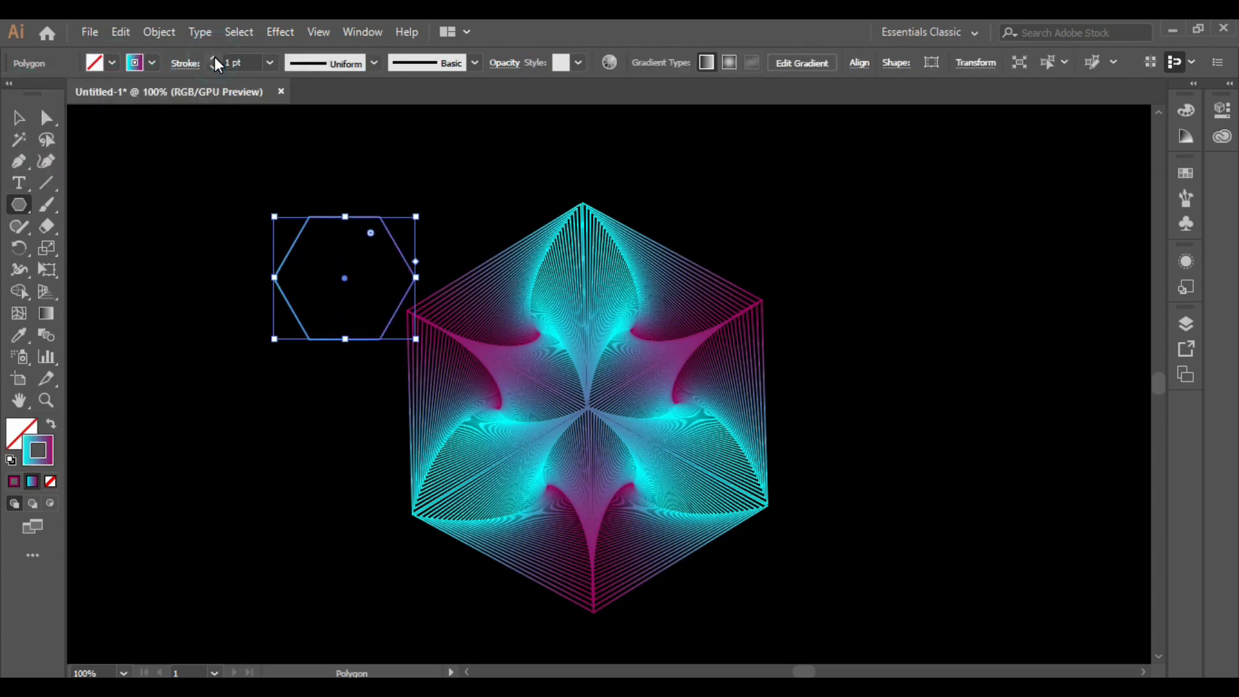
pyautogui.click(214, 58)
pyautogui.click(214, 67)
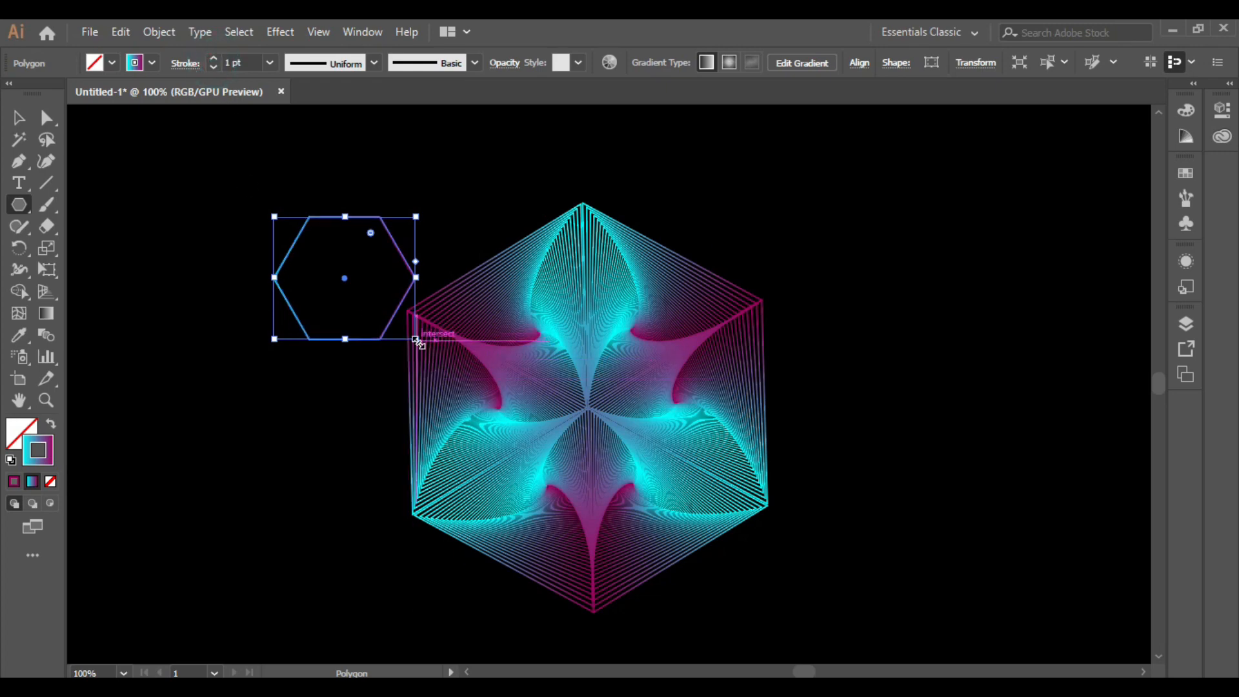
# - Enlarge the outline hexagon to more than twice its size and move it over the middle of the pattern
pyautogui.moveTo(416, 339); pyautogui.dragTo(508, 462)
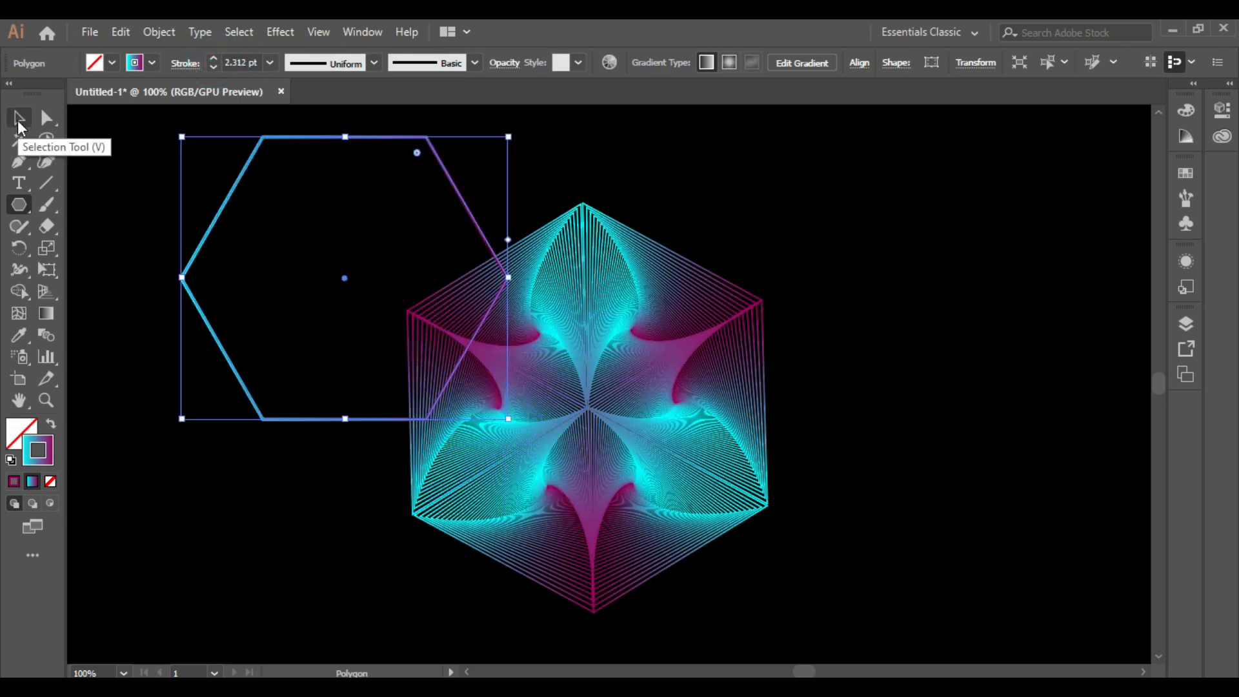
pyautogui.click(19, 117)
pyautogui.moveTo(346, 282); pyautogui.dragTo(622, 409)
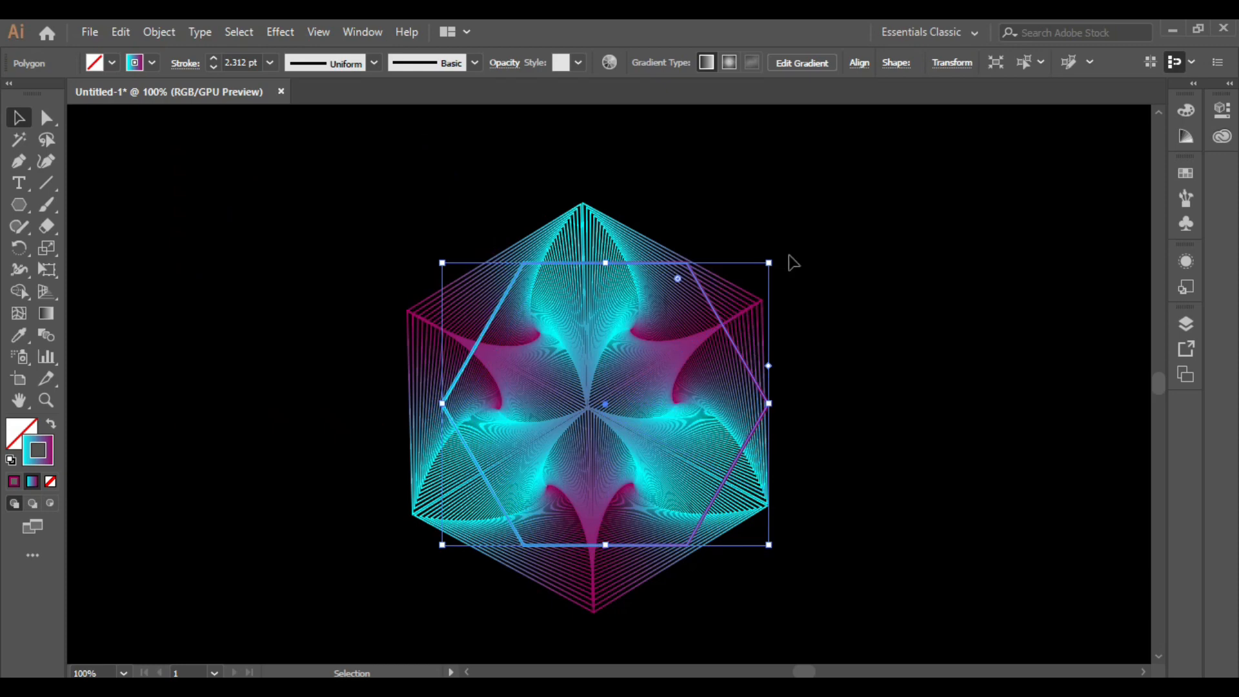
# - Rotate the outline hexagon about 28.5° clockwise to match the pattern's orientation and scale it up to surround the pattern
pyautogui.moveTo(774, 254); pyautogui.dragTo(810, 338)
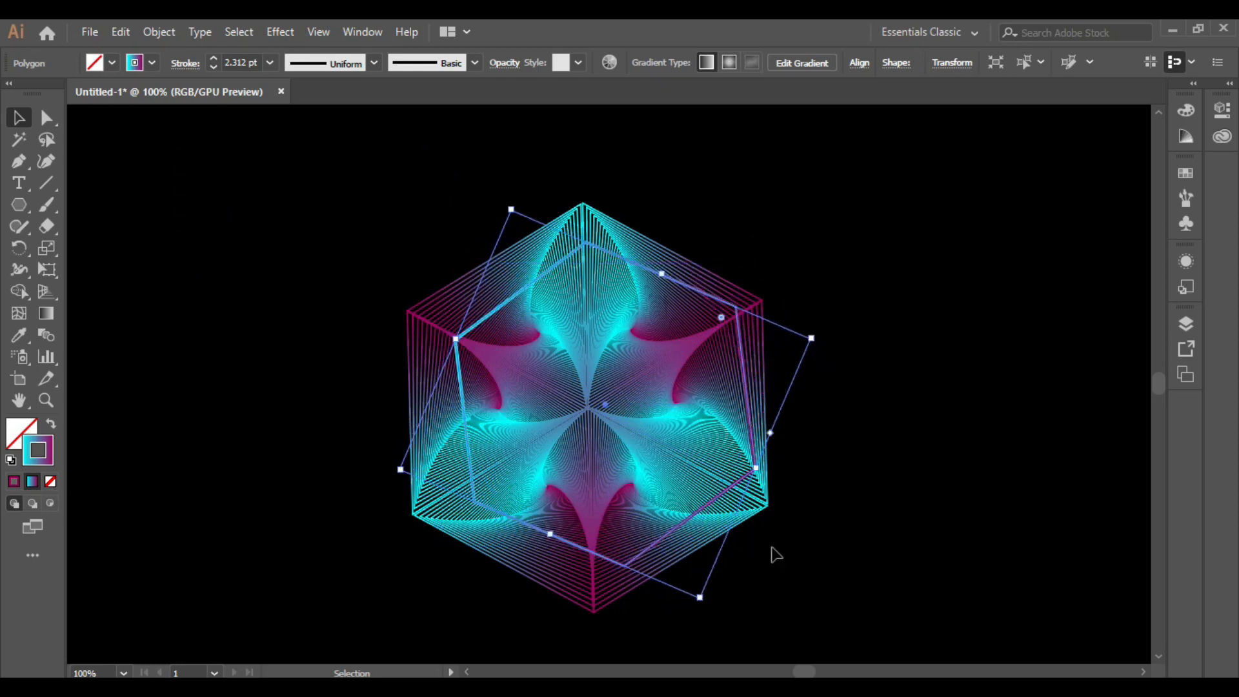
pyautogui.moveTo(702, 601); pyautogui.dragTo(729, 654)
pyautogui.moveTo(879, 320); pyautogui.dragTo(876, 347)
# - Nudge the outline hexagon left until it is centered on the pattern and set its stroke weight to 1 pt
pyautogui.press('Left')
pyautogui.press('Left')
pyautogui.press('Left')
pyautogui.press('Left')
pyautogui.press('Left')
pyautogui.press('Left')
pyautogui.press('Left')
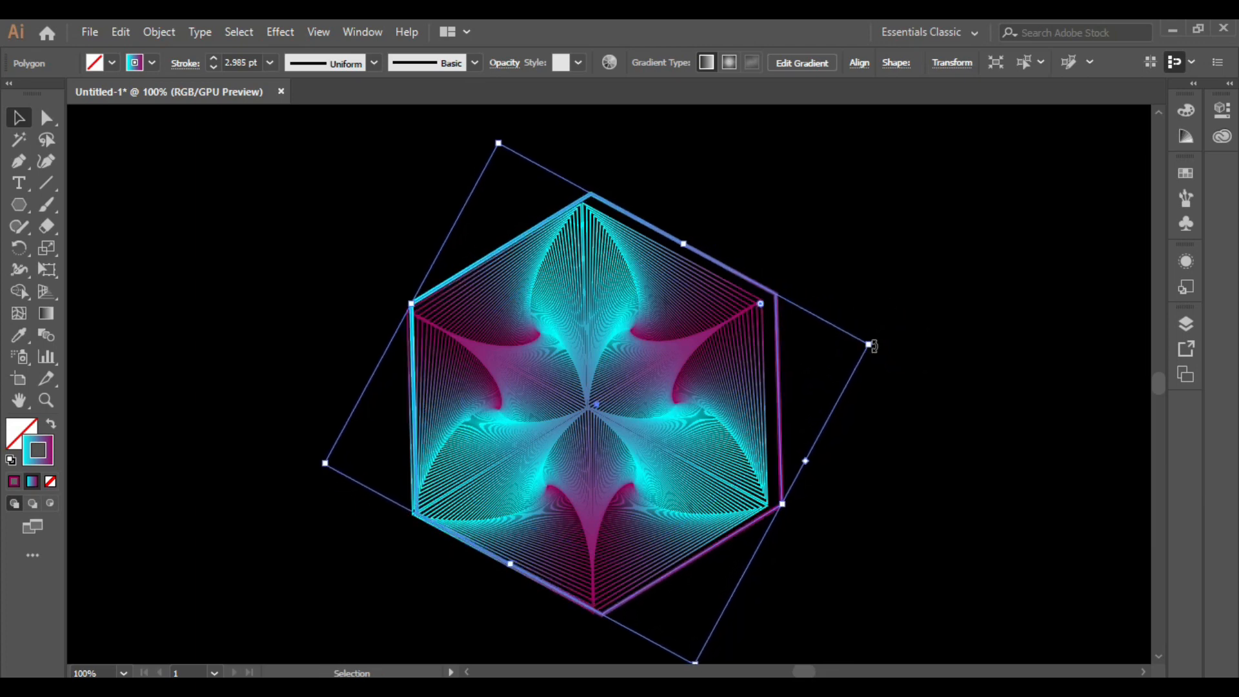
pyautogui.press('Left')
pyautogui.press('Left')
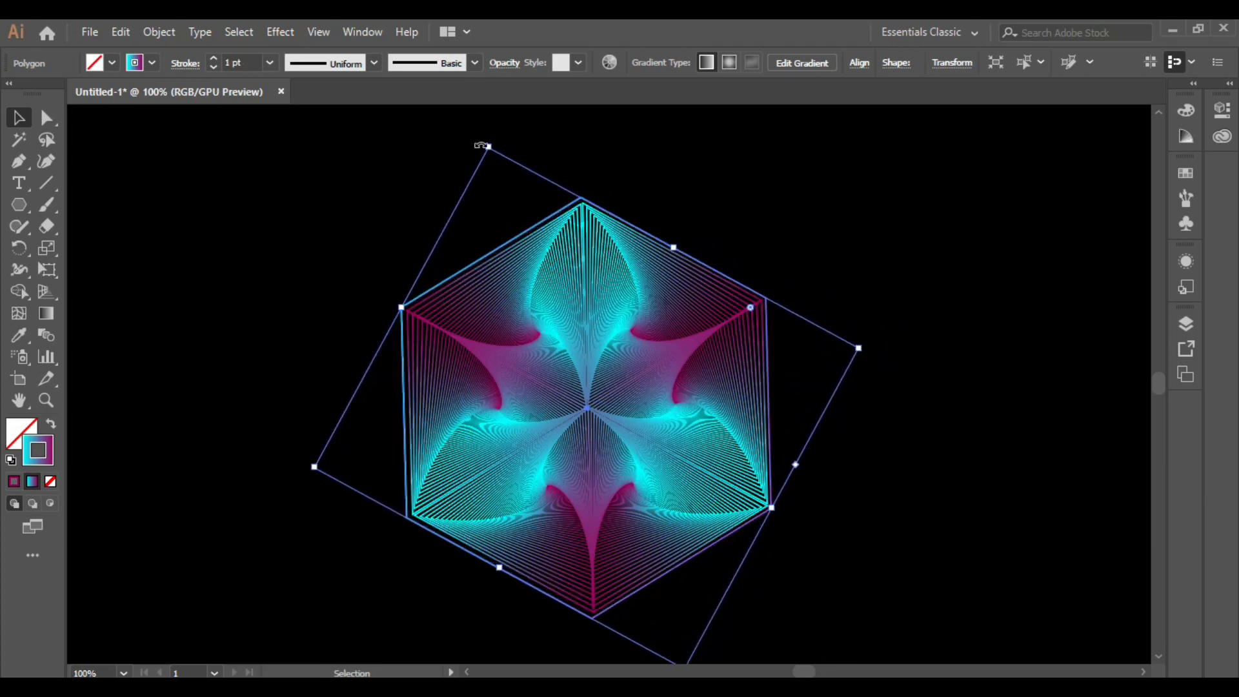
# - Fine-tune the outline hexagon's size and position so it fits tightly around the pattern's edge, then deselect it
pyautogui.moveTo(488, 143); pyautogui.dragTo(490, 148)
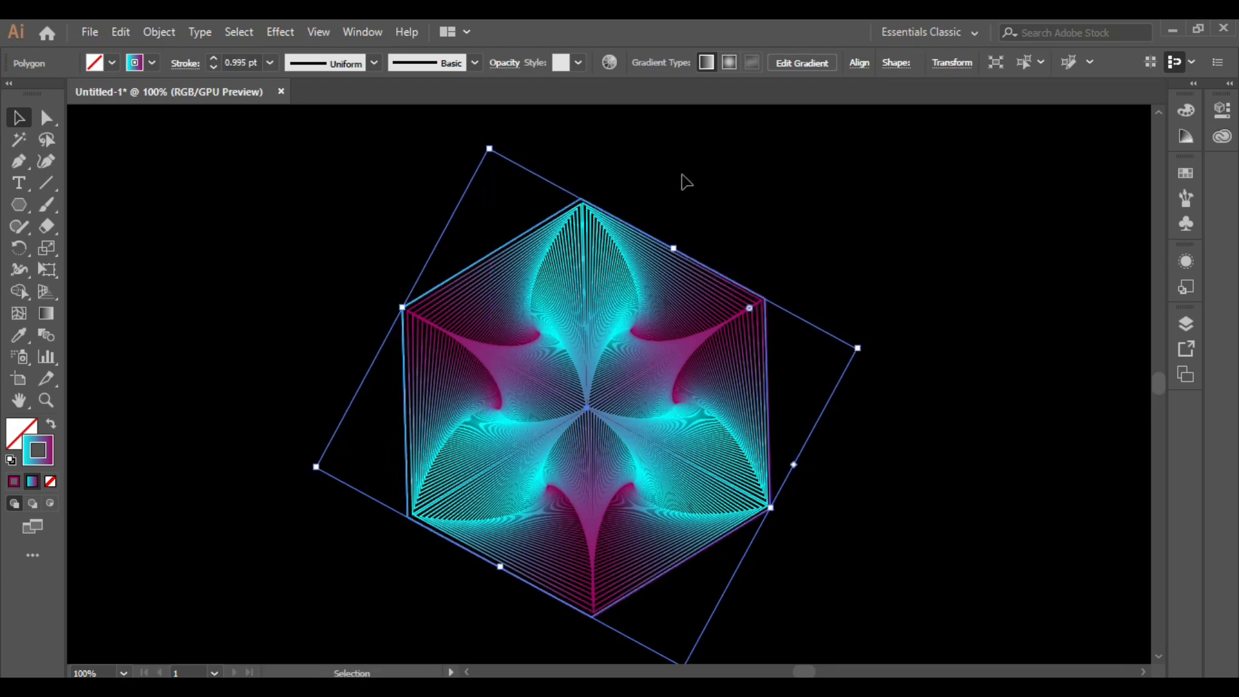
pyautogui.press('Up')
pyautogui.press('Right')
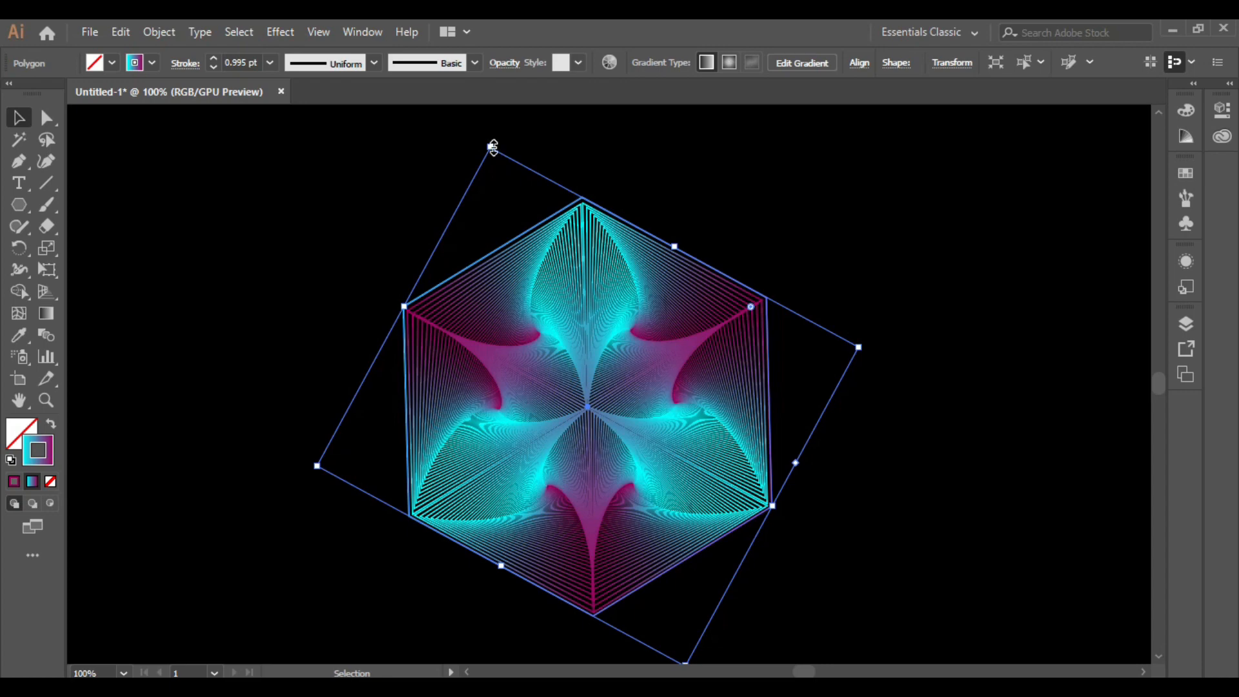
pyautogui.moveTo(493, 148); pyautogui.dragTo(491, 151)
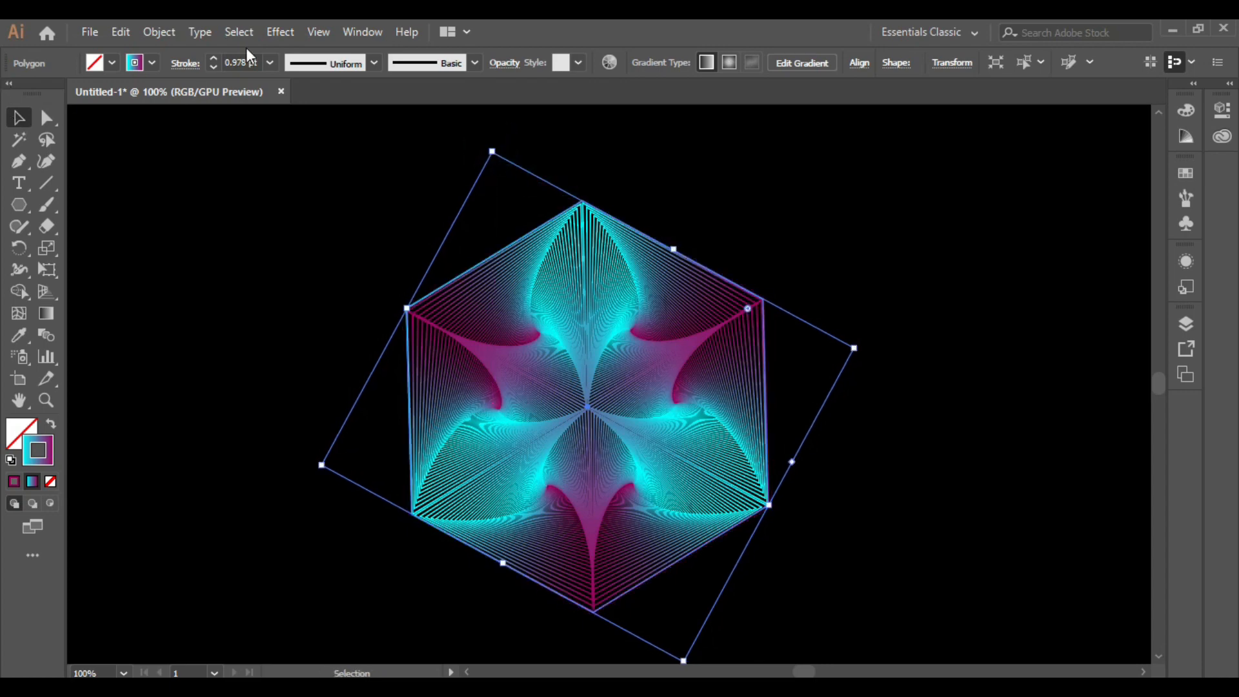
pyautogui.click(902, 330)
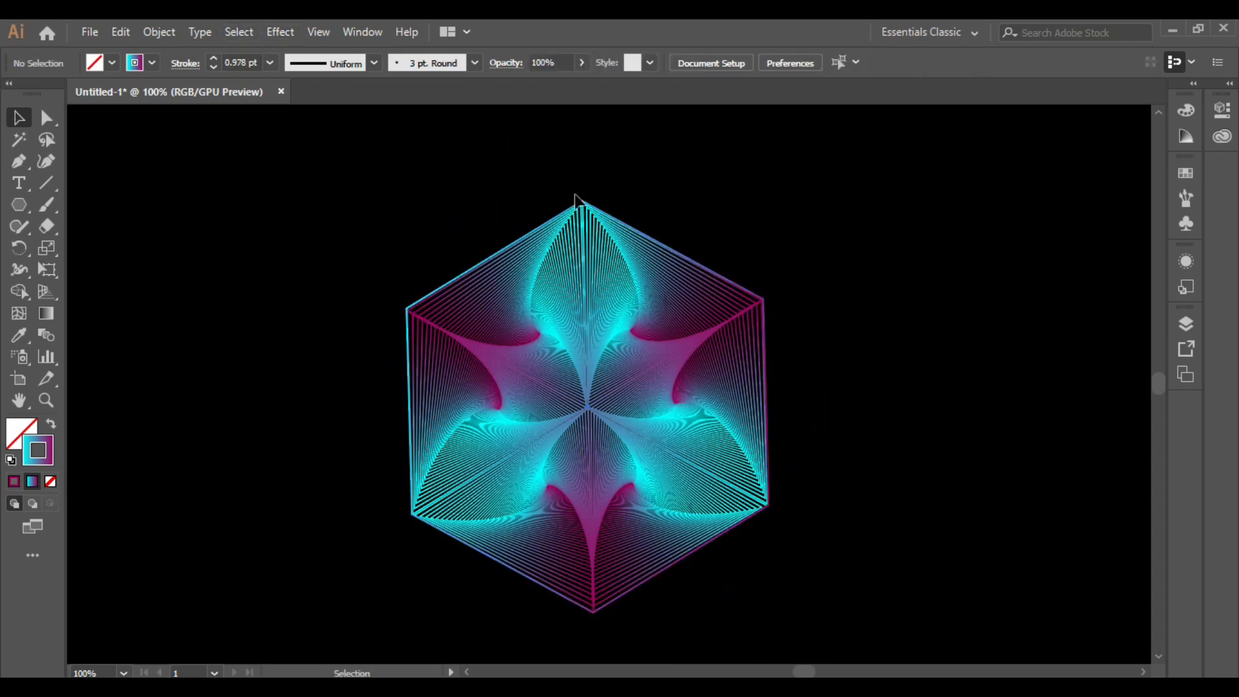
# - Add a magenta stop at about 34% and a cyan stop at about 69% to the outline hexagon's stroke gradient
pyautogui.click(583, 202)
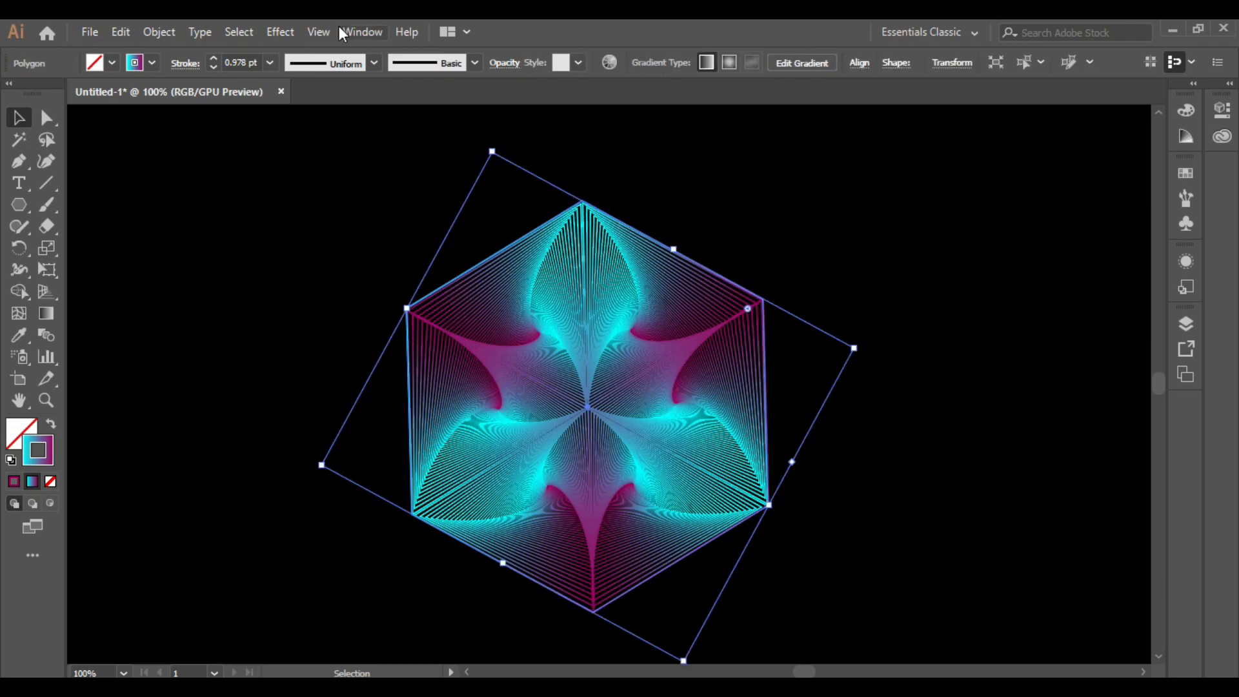
pyautogui.click(355, 33)
pyautogui.click(441, 471)
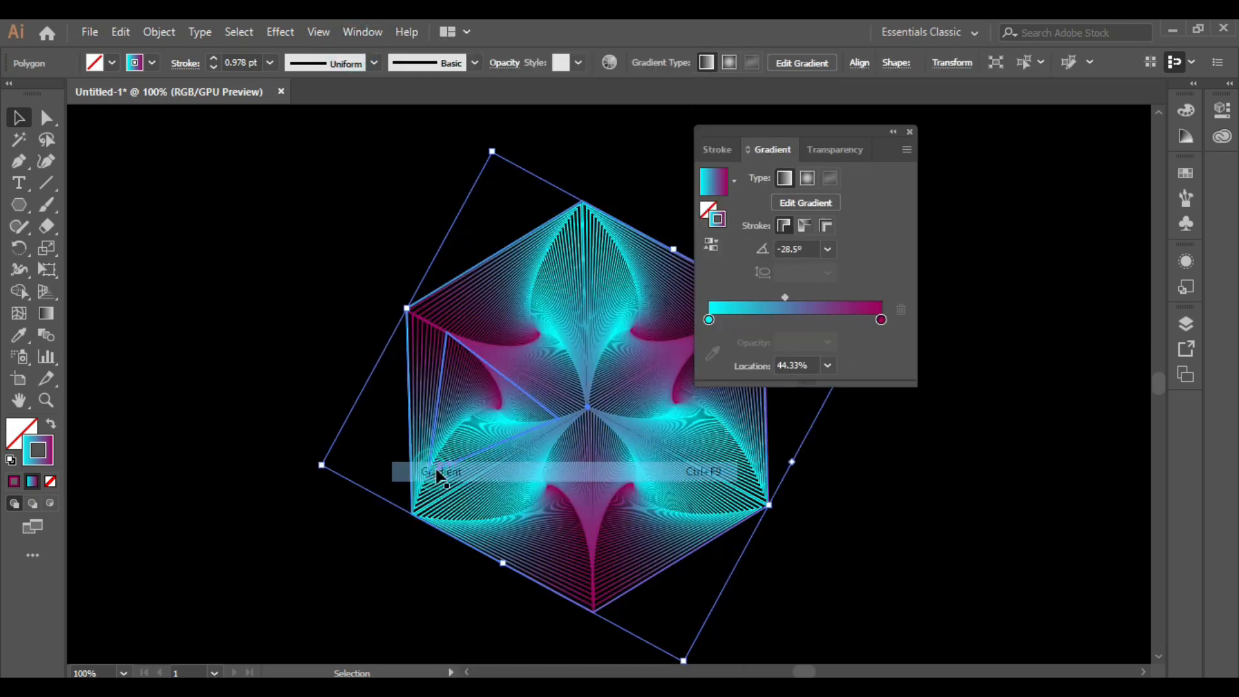
pyautogui.moveTo(838, 129); pyautogui.dragTo(916, 132)
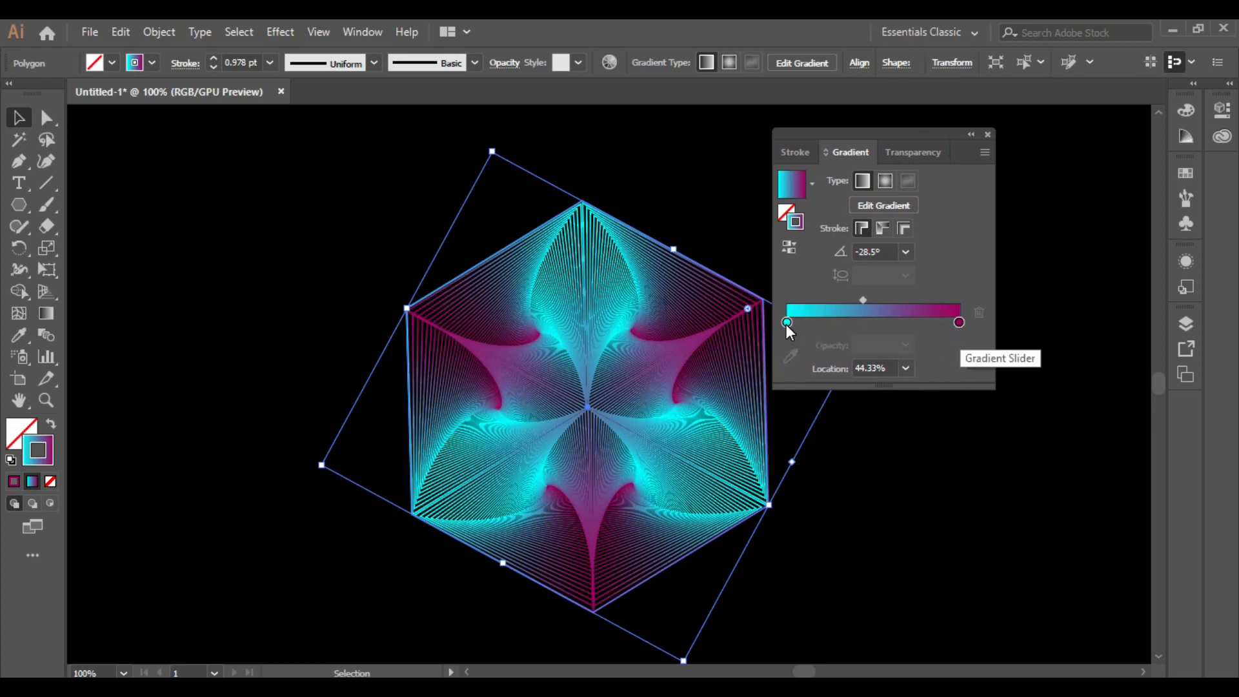
pyautogui.keyDown('alt'); pyautogui.moveTo(787, 323); pyautogui.dragTo(834, 325); pyautogui.keyUp('alt')
pyautogui.keyDown('alt'); pyautogui.moveTo(960, 324); pyautogui.dragTo(842, 327); pyautogui.keyUp('alt')
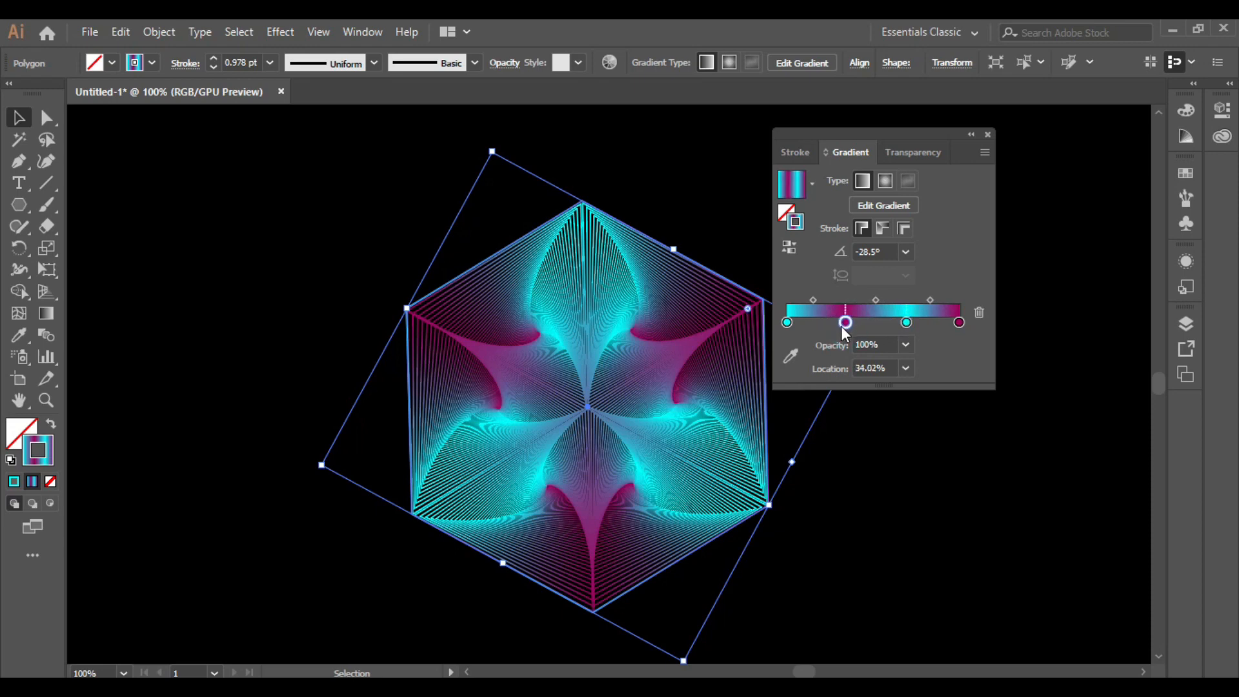
pyautogui.click(987, 134)
# - Start a Transform effect on the outline hexagon with 101% horizontal and vertical scale and a 1° rotation
pyautogui.click(274, 31)
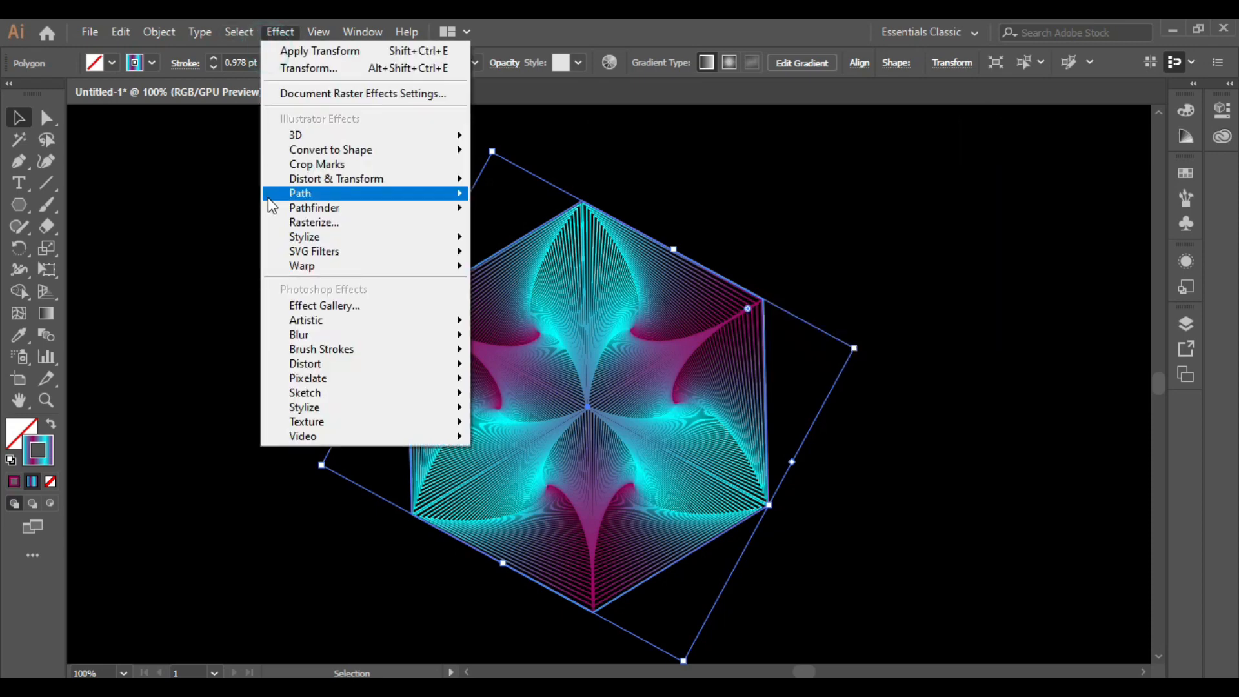
pyautogui.moveTo(387, 178)
pyautogui.click(575, 243)
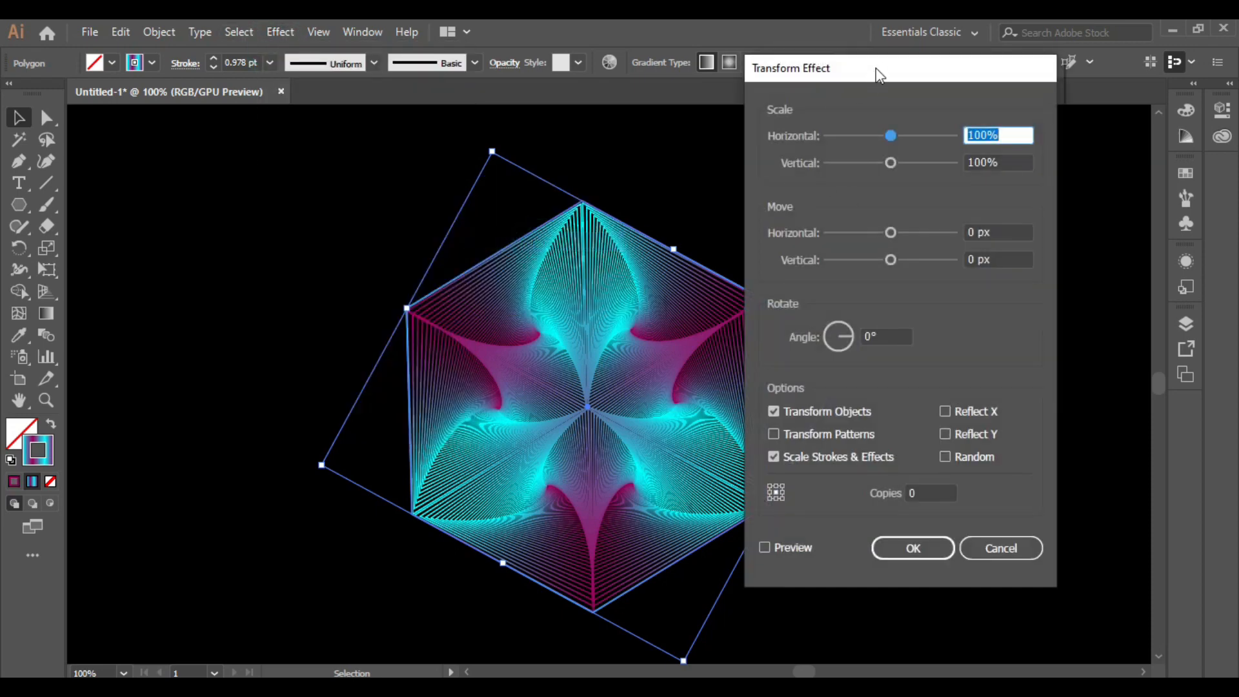
pyautogui.moveTo(878, 74); pyautogui.dragTo(892, 77)
pyautogui.write('1')
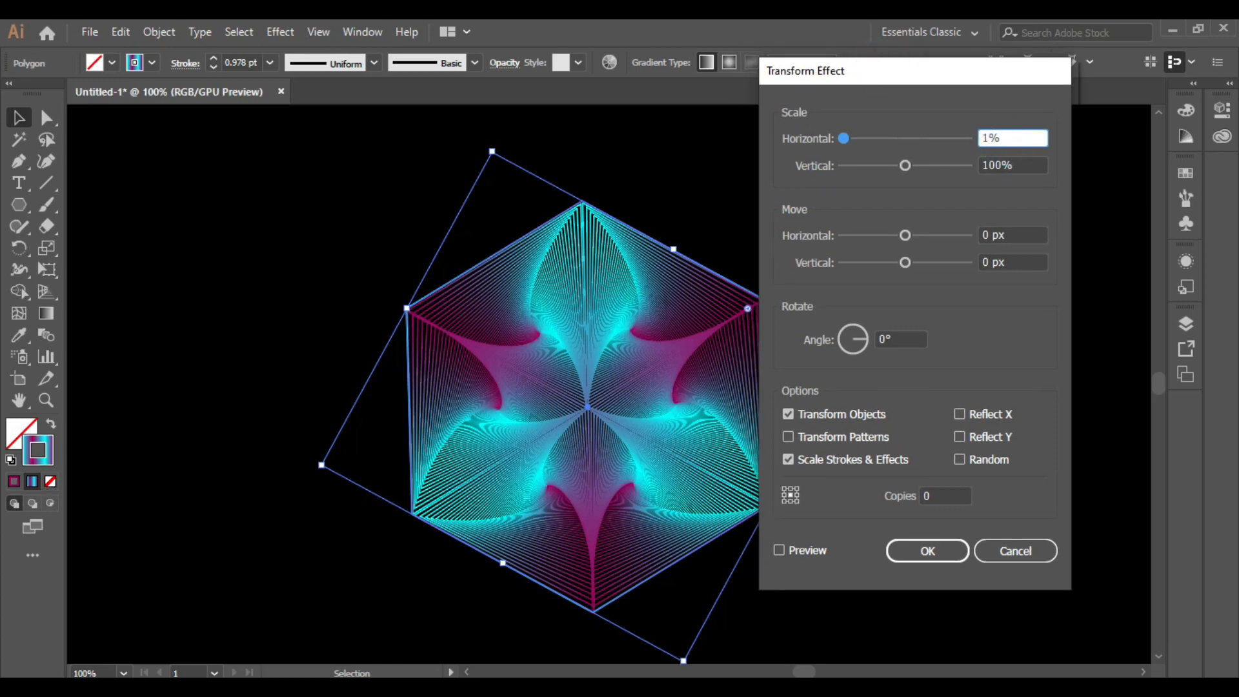
pyautogui.write('01')
pyautogui.press('Tab')
pyautogui.write('101')
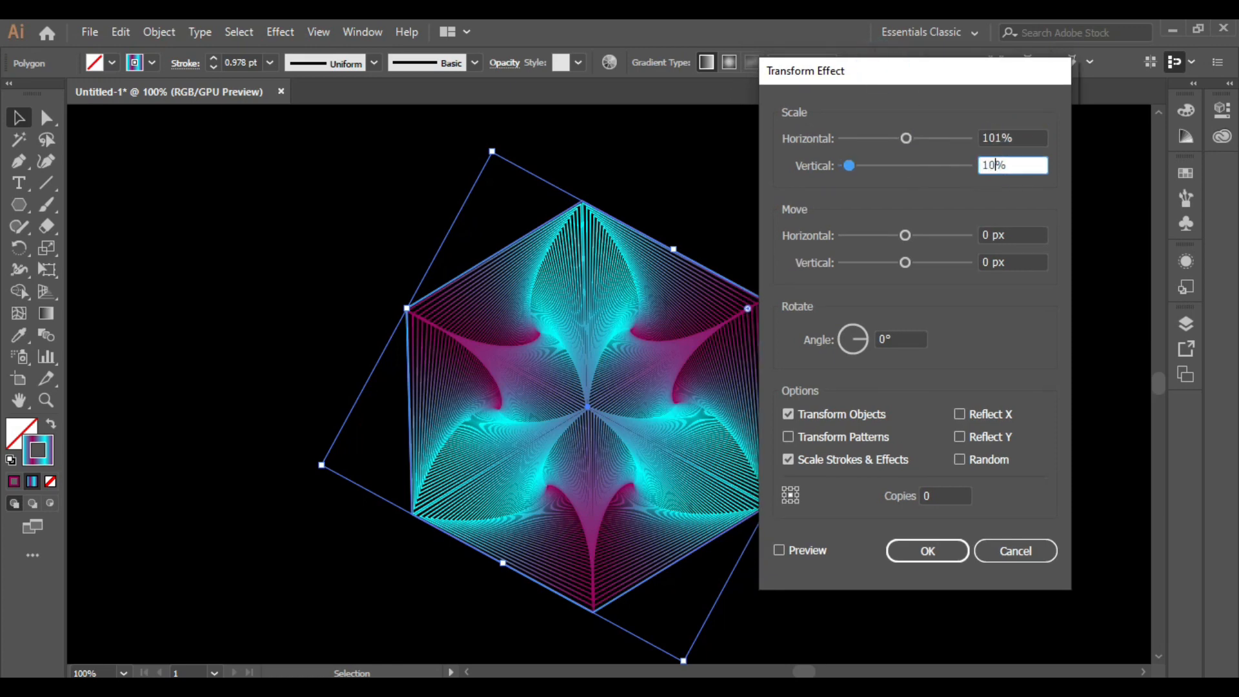
pyautogui.moveTo(886, 340); pyautogui.dragTo(852, 335)
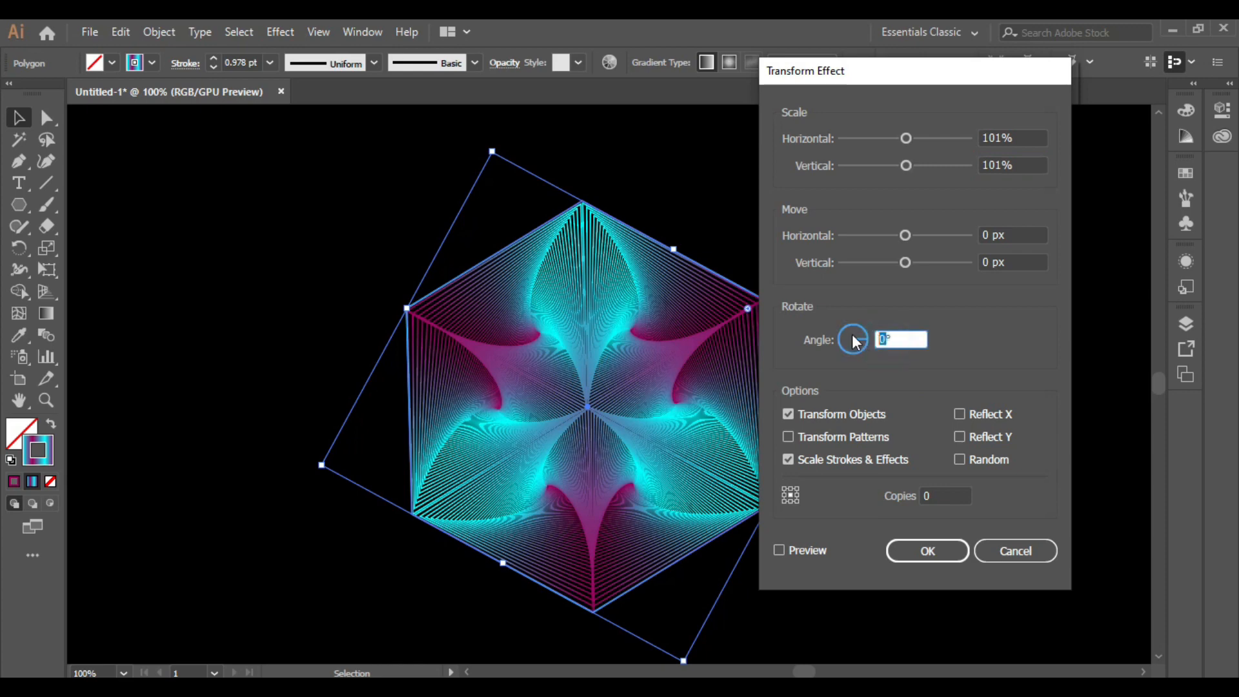
# - Turn on the preview, raise the Transform effect's number of copies to 46 and apply the effect
pyautogui.click(940, 495)
pyautogui.click(778, 551)
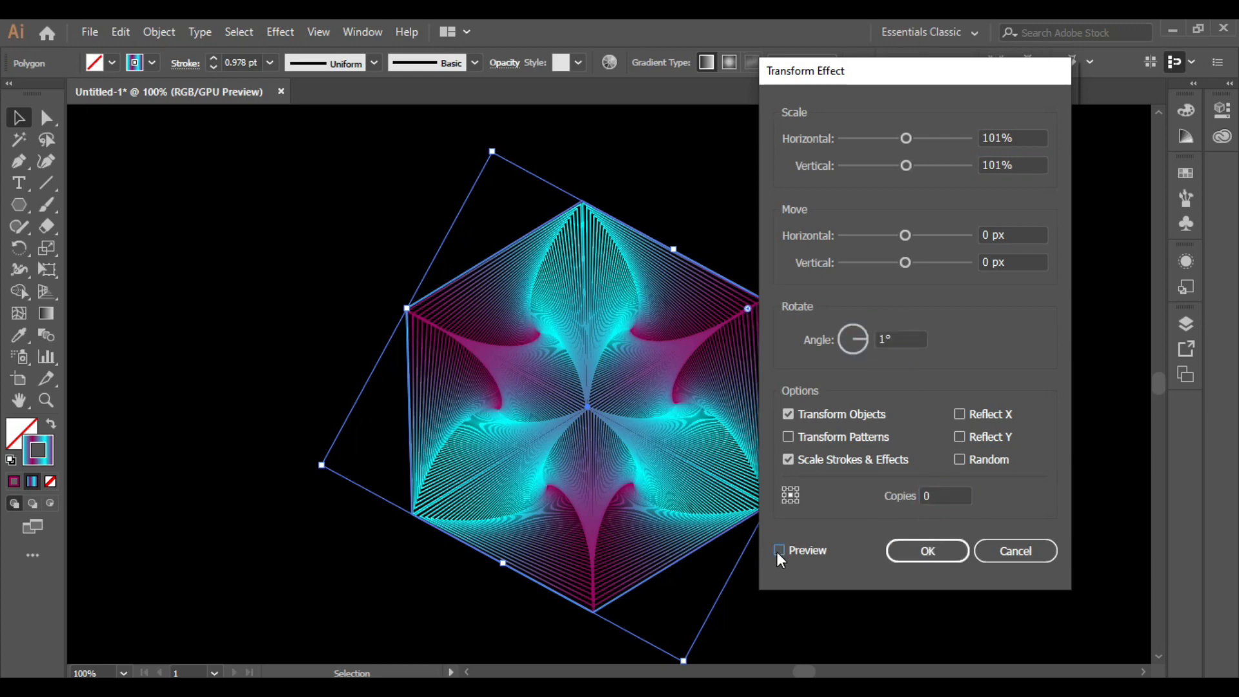
pyautogui.write('32')
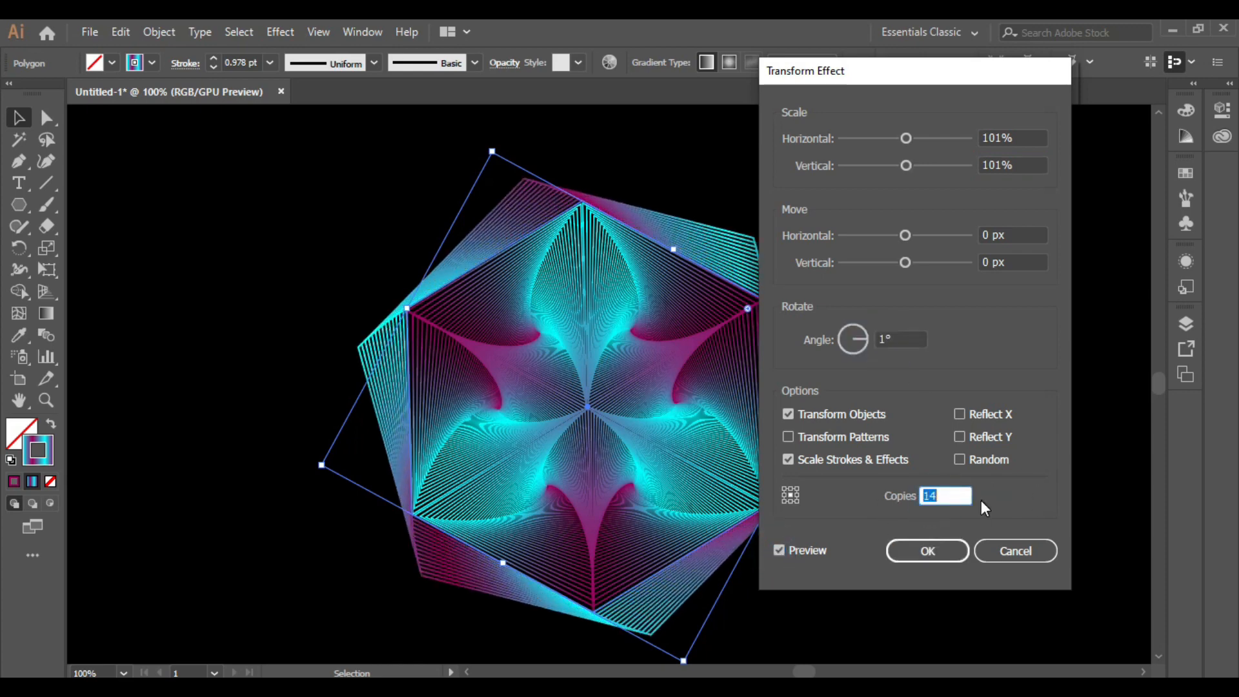
pyautogui.press('Up')
pyautogui.press('Up')
pyautogui.press('Up')
pyautogui.press('Up')
pyautogui.press('Up')
pyautogui.press('Up')
pyautogui.press('Up')
pyautogui.press('Up')
pyautogui.press('Up')
pyautogui.press('Up')
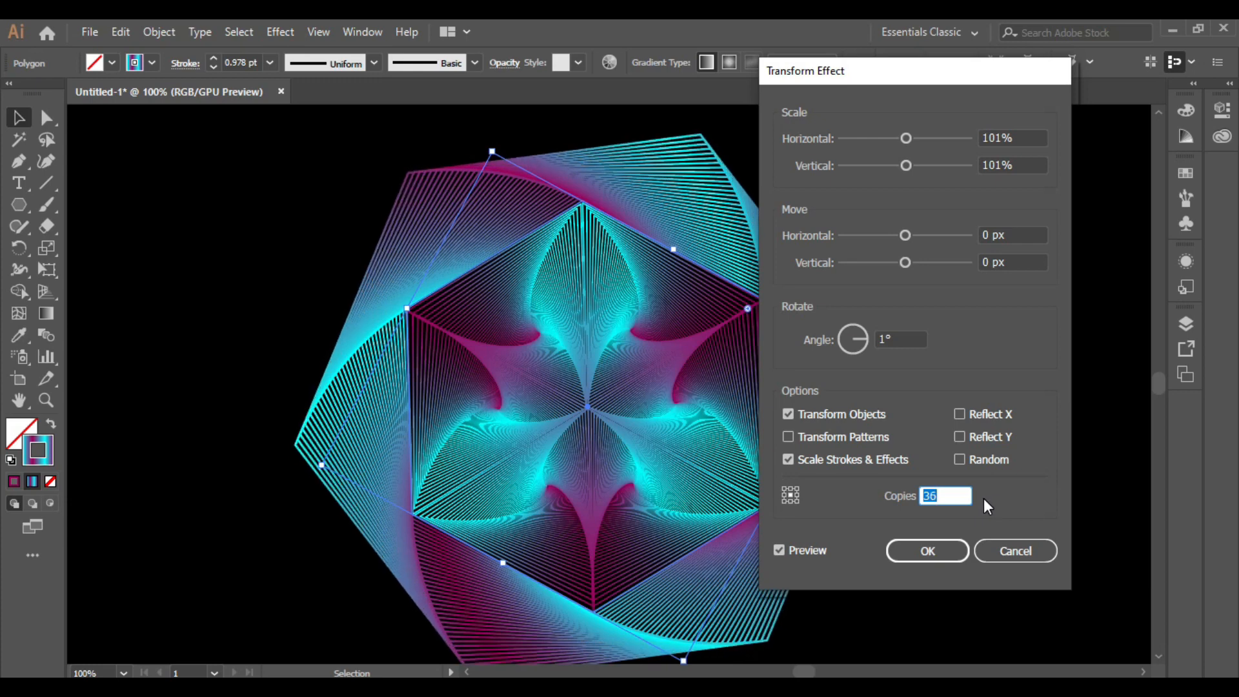
pyautogui.press('Up')
pyautogui.press('Up')
pyautogui.press('Up')
pyautogui.press('Up')
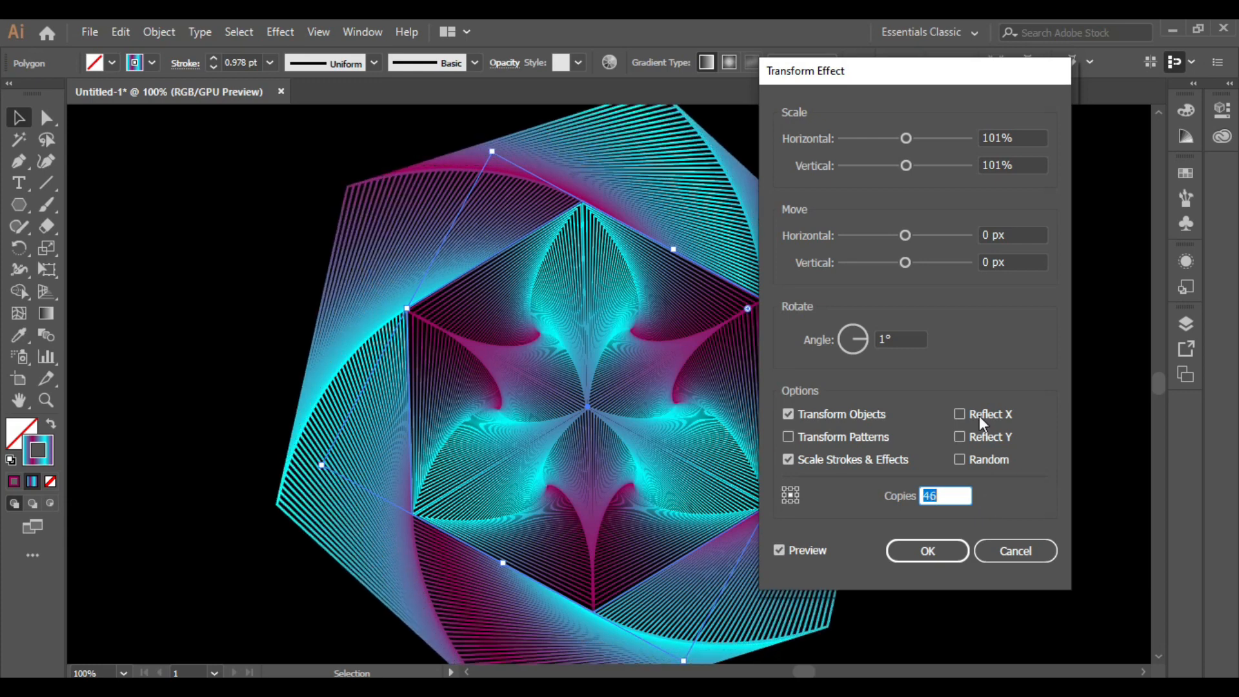
pyautogui.press('Up')
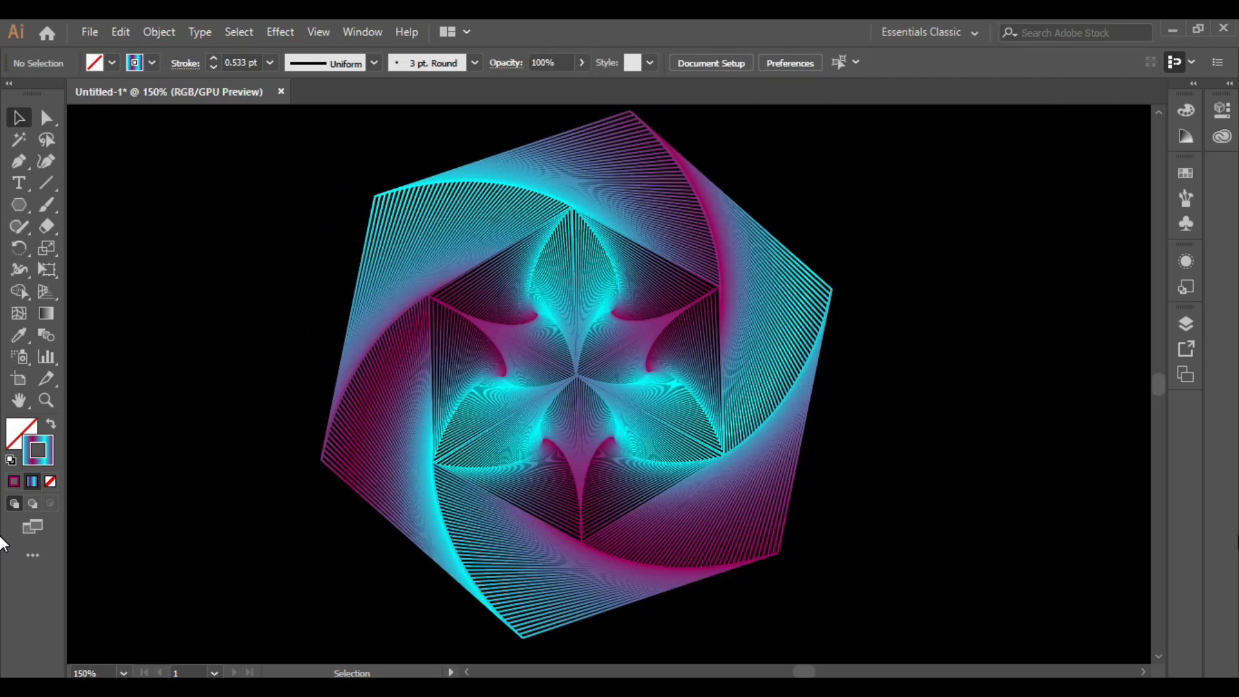